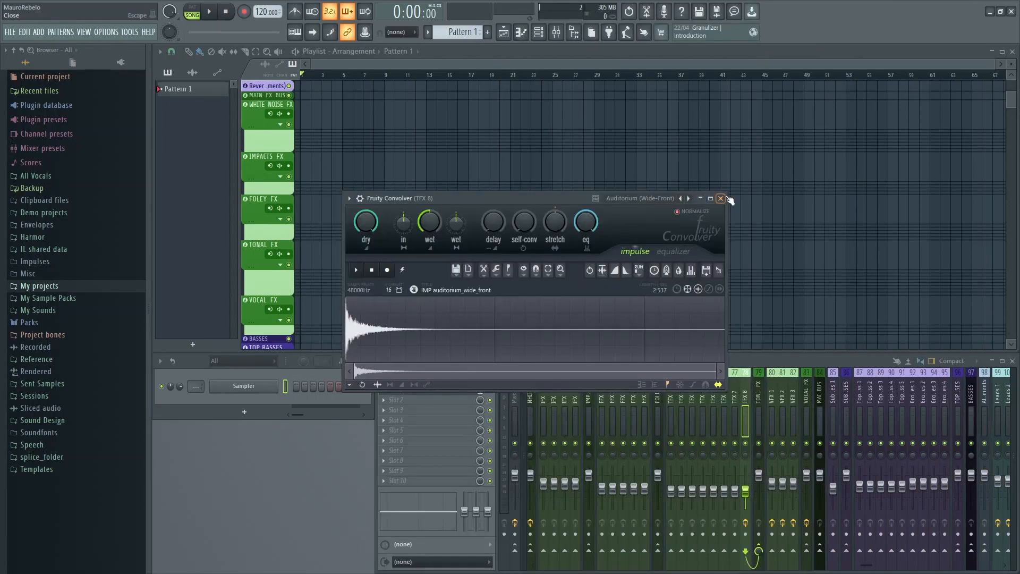
Load another preset into the Fruity Convolver on the TFX 8 mixer track
{"action": "left_click", "coordinate": [720, 198]}
{"action": "scroll", "coordinate": [439, 453], "scroll_direction": "down", "scroll_amount": 1}
{"action": "left_click", "coordinate": [438, 462]}
{"action": "left_click", "coordinate": [660, 198]}
{"action": "left_click", "coordinate": [578, 46]}
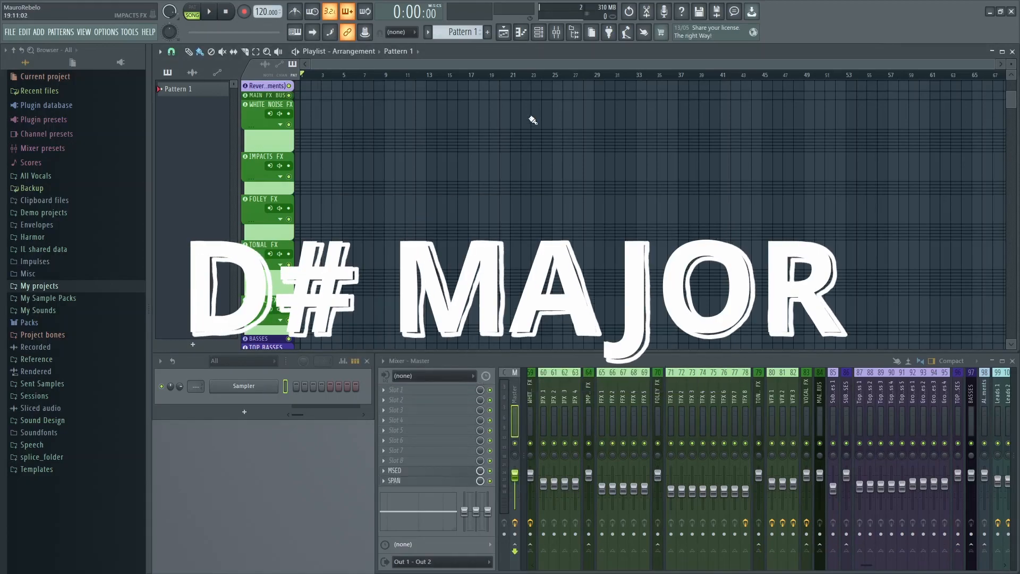
Replace the Sampler channel with the LABS instrument using the Soft Piano preset, and close the plugin window
{"action": "right_click", "coordinate": [244, 387]}
{"action": "mouse_move", "coordinate": [352, 468]}
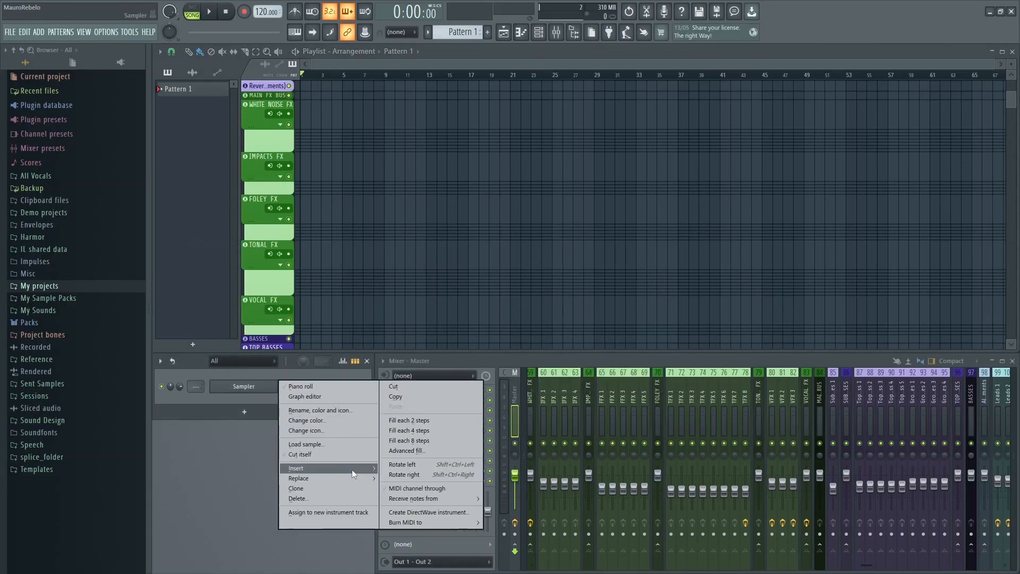
{"action": "left_click", "coordinate": [486, 178]}
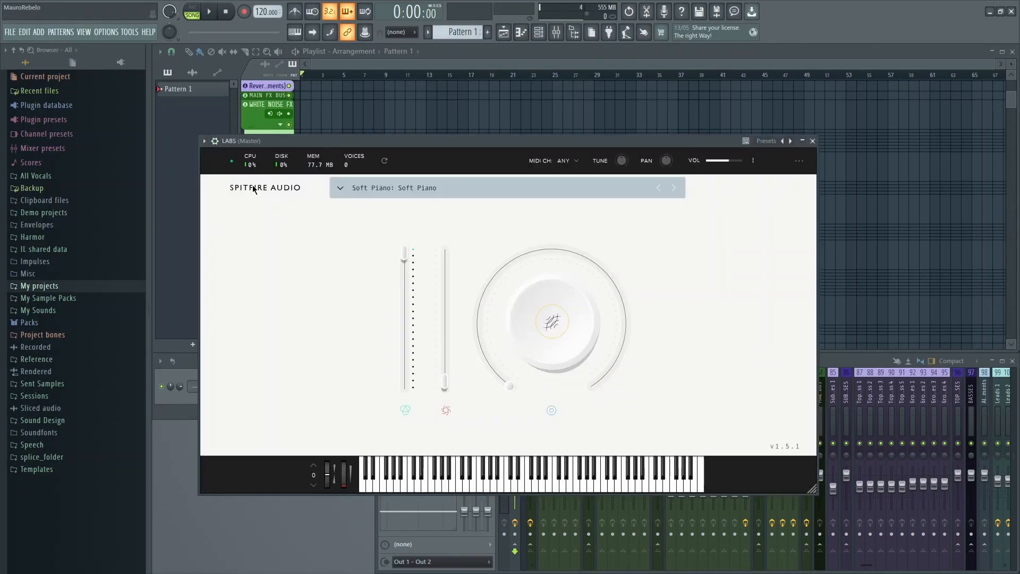
{"action": "left_click_drag", "start_coordinate": [352, 143], "coordinate": [370, 132]}
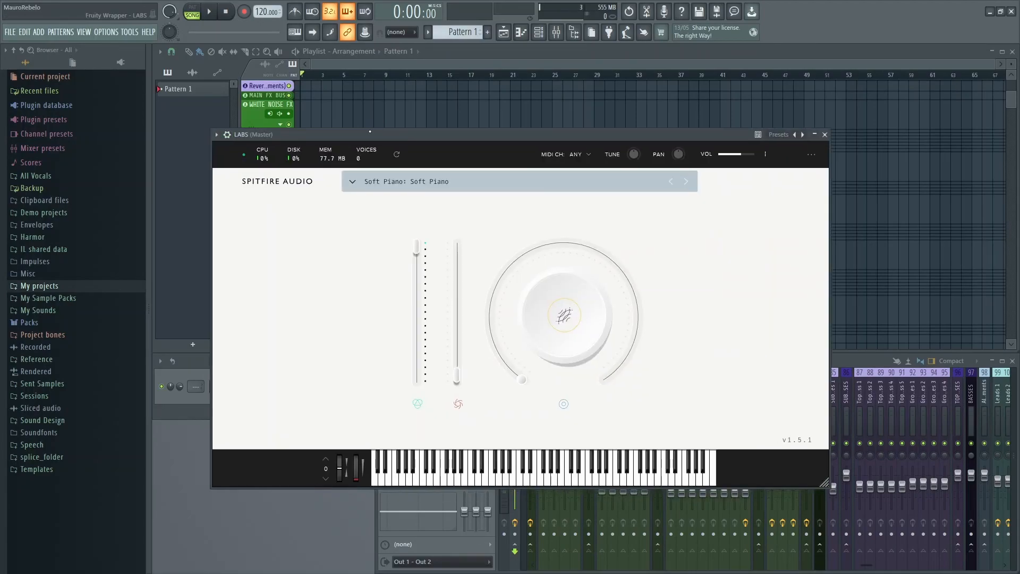
{"action": "left_click_drag", "start_coordinate": [486, 139], "coordinate": [482, 141]}
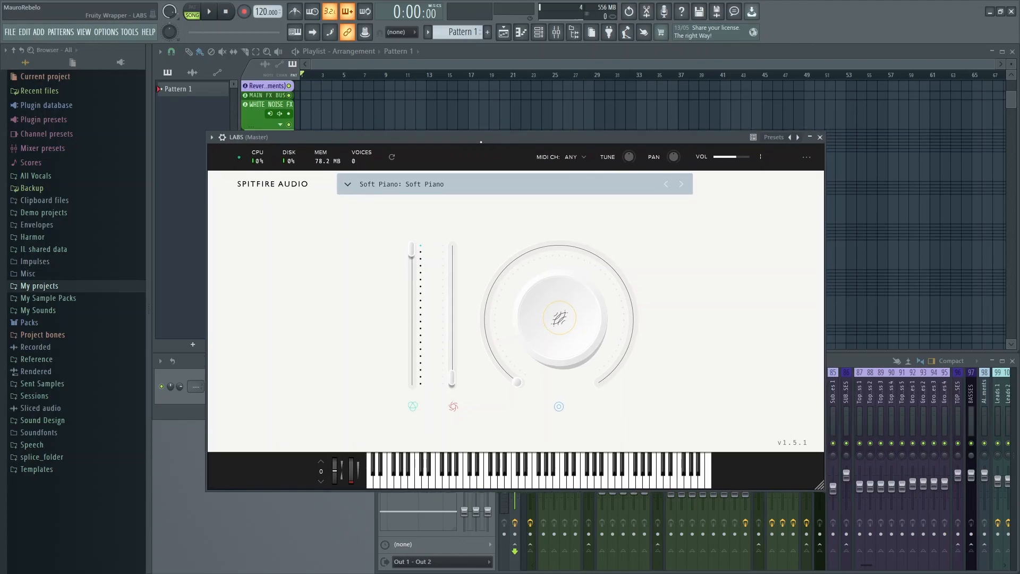
{"action": "left_click", "coordinate": [820, 137]}
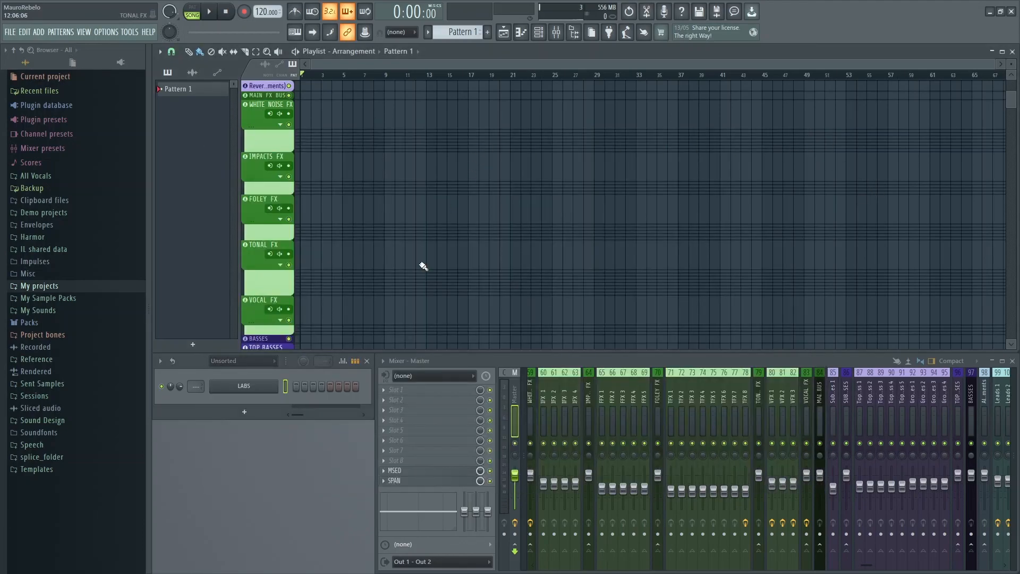
Route the LABS channel to mixer track 78
{"action": "right_click", "coordinate": [201, 386]}
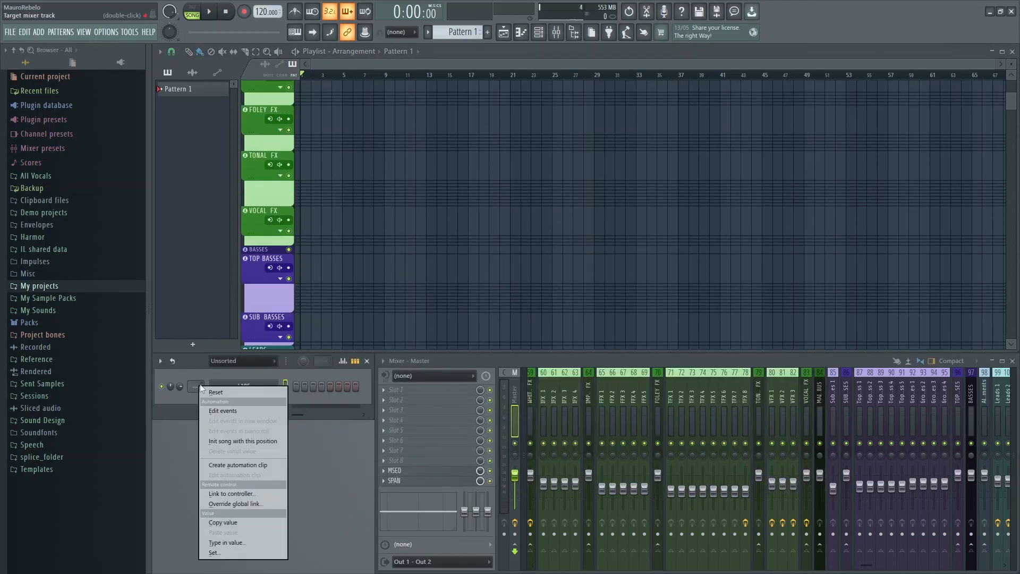
{"action": "left_click", "coordinate": [237, 542]}
{"action": "type", "text": "78"}
{"action": "key", "text": "Return"}
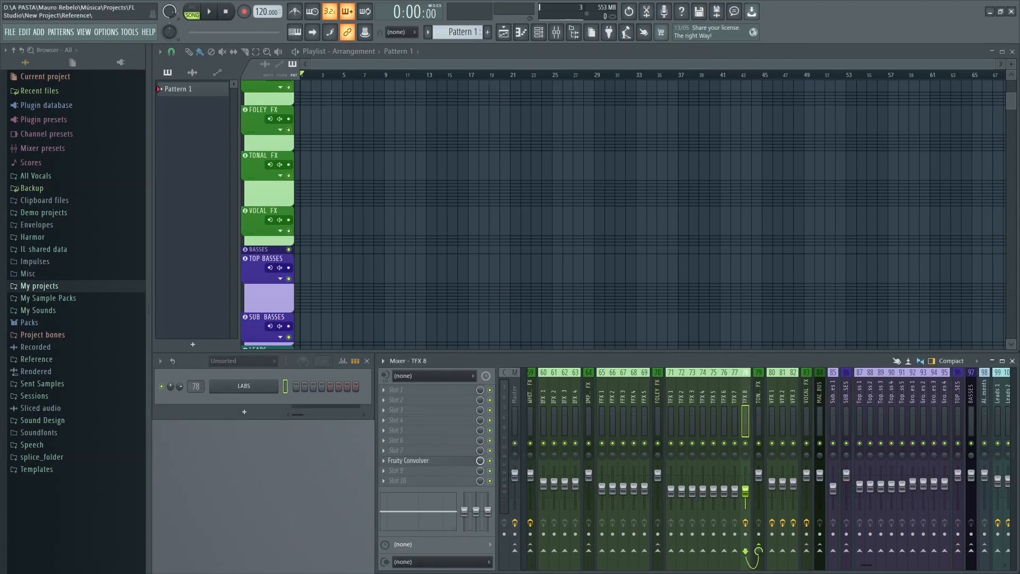
In the LABS piano roll, draw a stack of slightly staggered four-bar D# major notes from D#5 up to A#7
{"action": "right_click", "coordinate": [266, 386]}
{"action": "left_click", "coordinate": [313, 388]}
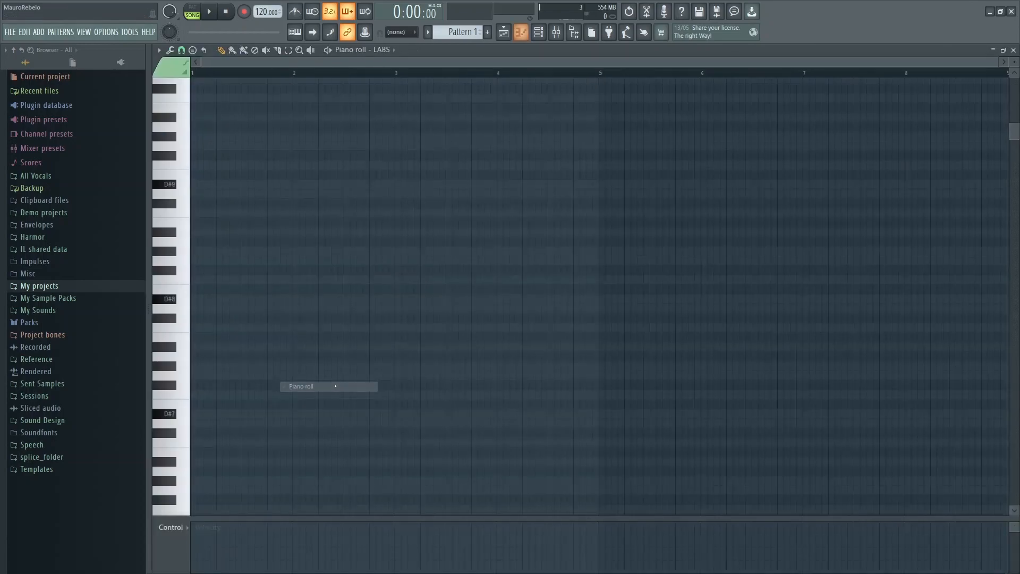
{"action": "left_click_drag", "start_coordinate": [210, 260], "coordinate": [198, 248]}
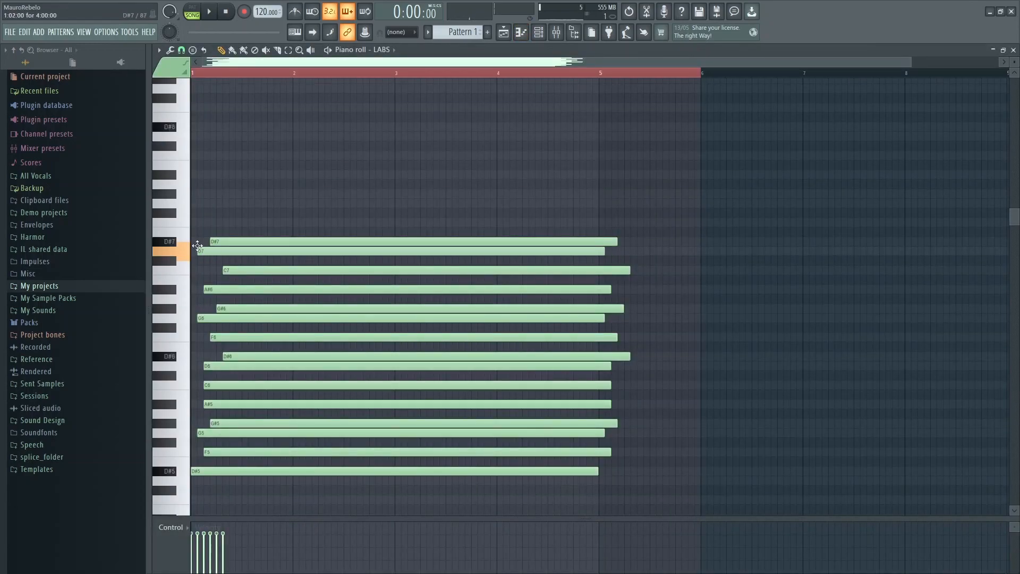
{"action": "right_click", "coordinate": [209, 251]}
{"action": "mouse_move", "coordinate": [215, 213]}
{"action": "left_mouse_down"}
{"action": "mouse_move", "coordinate": [204, 224]}
{"action": "mouse_move", "coordinate": [214, 196]}
{"action": "left_mouse_up"}
{"action": "left_click", "coordinate": [232, 205]}
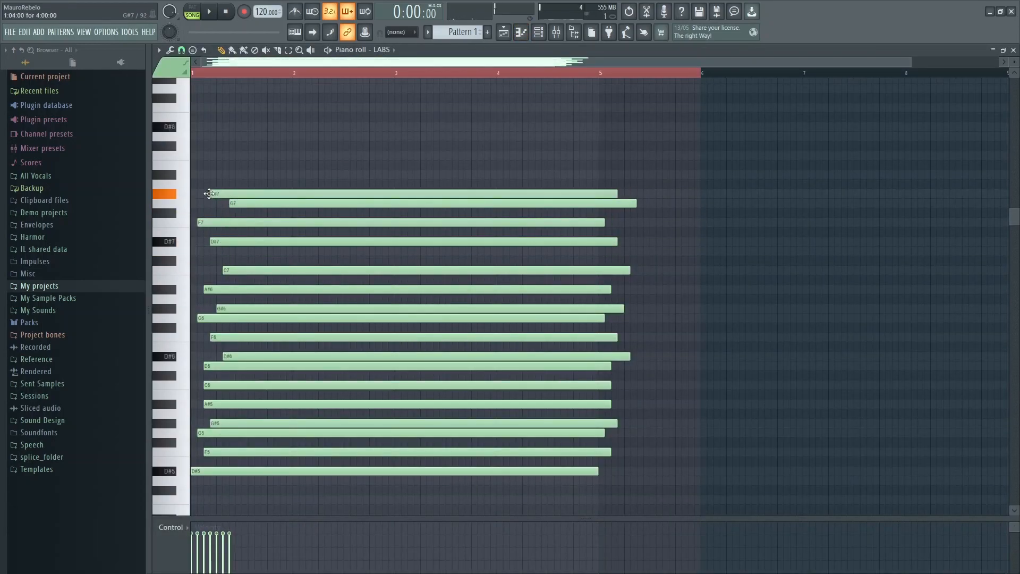
Duplicate the whole note stack repeatedly at spaced intervals up to bar 6 and play the pattern
{"action": "left_click_drag", "start_coordinate": [311, 183], "coordinate": [685, 462]}
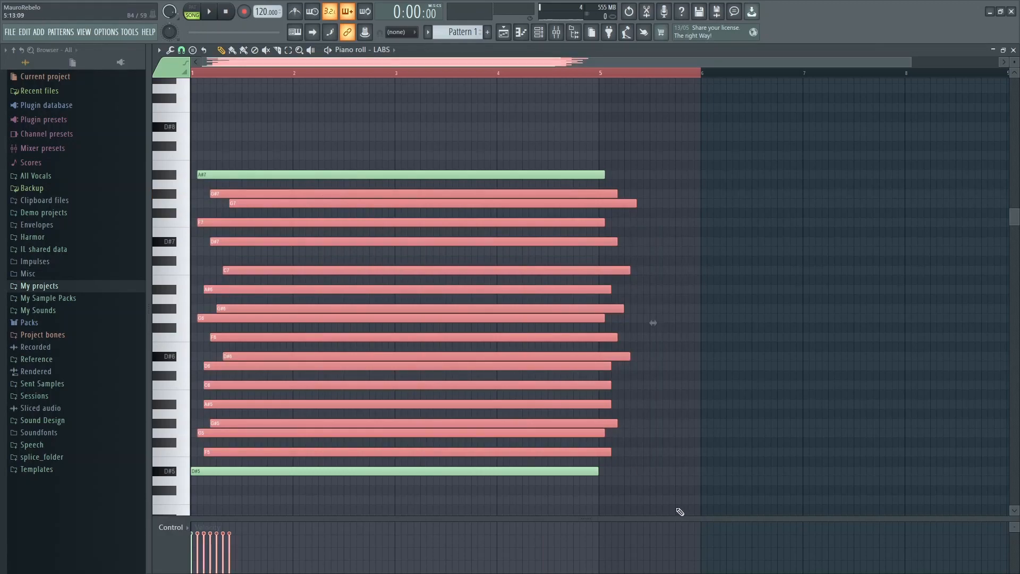
{"action": "left_click_drag", "start_coordinate": [649, 494], "coordinate": [321, 121]}
{"action": "left_click_drag", "start_coordinate": [255, 174], "coordinate": [500, 174]}
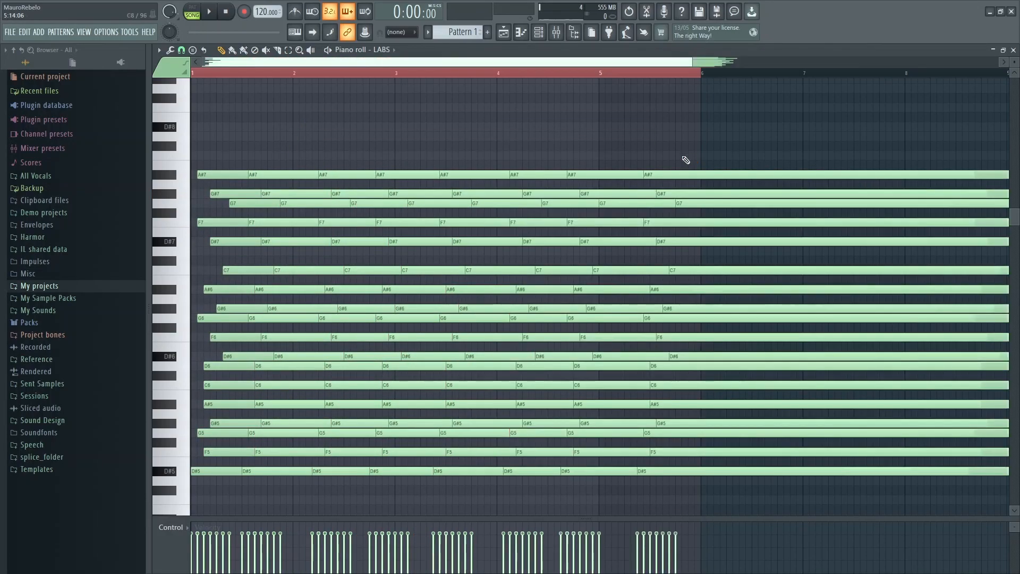
{"action": "left_click_drag", "start_coordinate": [665, 190], "coordinate": [375, 428]}
{"action": "key", "text": "space"}
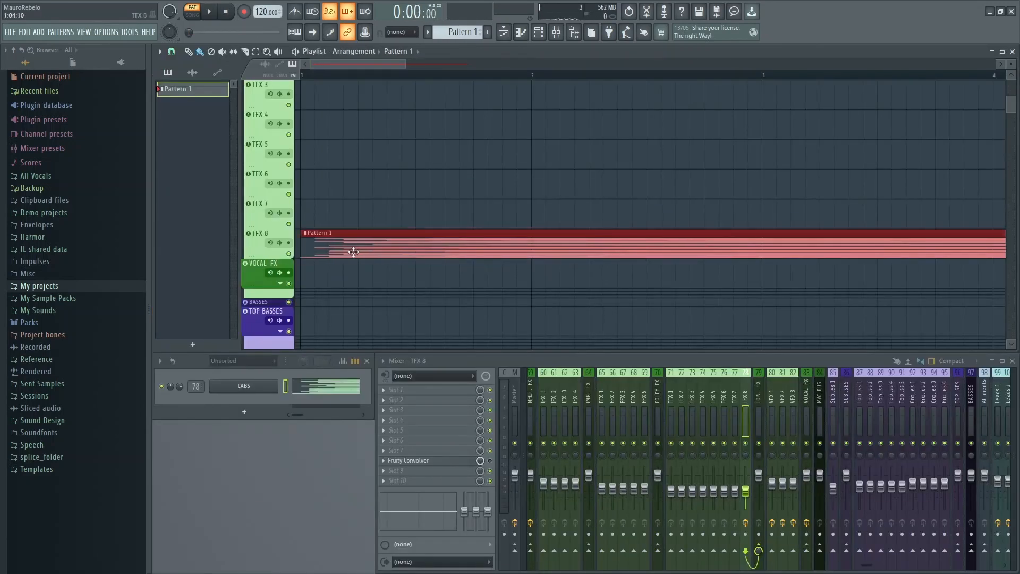
Set a playback loop from bar 1 to bar 5 around the Pattern 1 clip on TFX 8 and listen to it
{"action": "scroll", "coordinate": [353, 251], "scroll_direction": "down", "scroll_amount": 3}
{"action": "left_click", "coordinate": [501, 197], "text": "ctrl"}
{"action": "key", "text": "l"}
{"action": "key", "text": "space"}
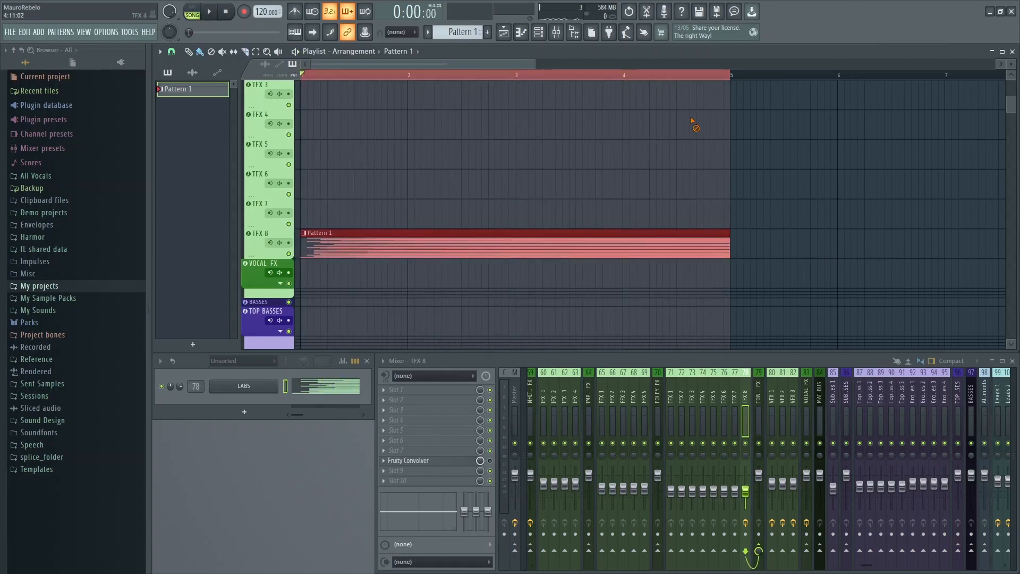
{"action": "left_click", "coordinate": [694, 123], "text": "ctrl"}
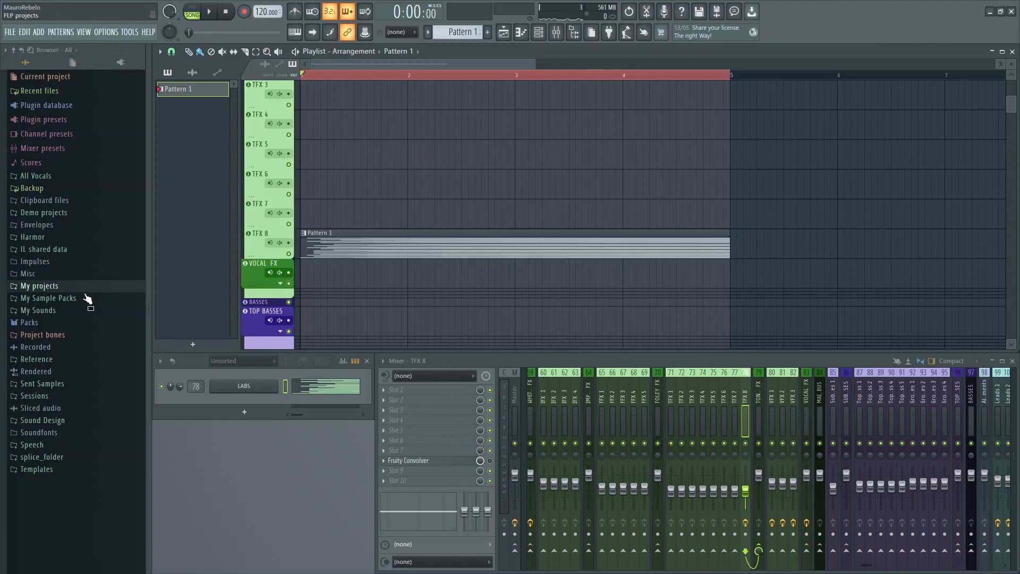
Place the Cymatics - Imagination - 150 BPM D# Maj guitar loop from My Sample Packs at bar 1 below TFX 8 and play it
{"action": "left_click", "coordinate": [53, 300]}
{"action": "right_click", "coordinate": [55, 305]}
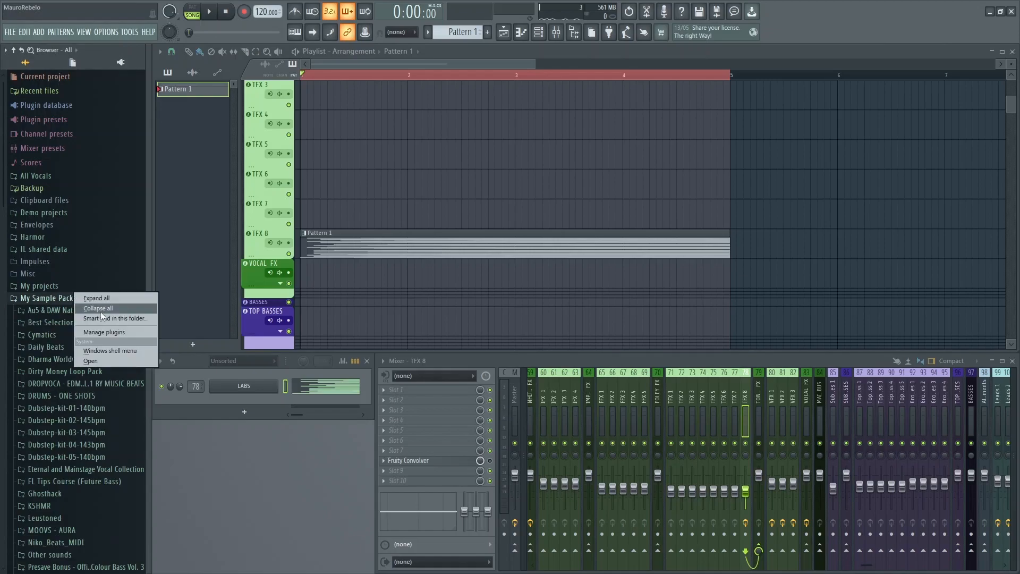
{"action": "left_click", "coordinate": [75, 298]}
{"action": "type", "text": "d"}
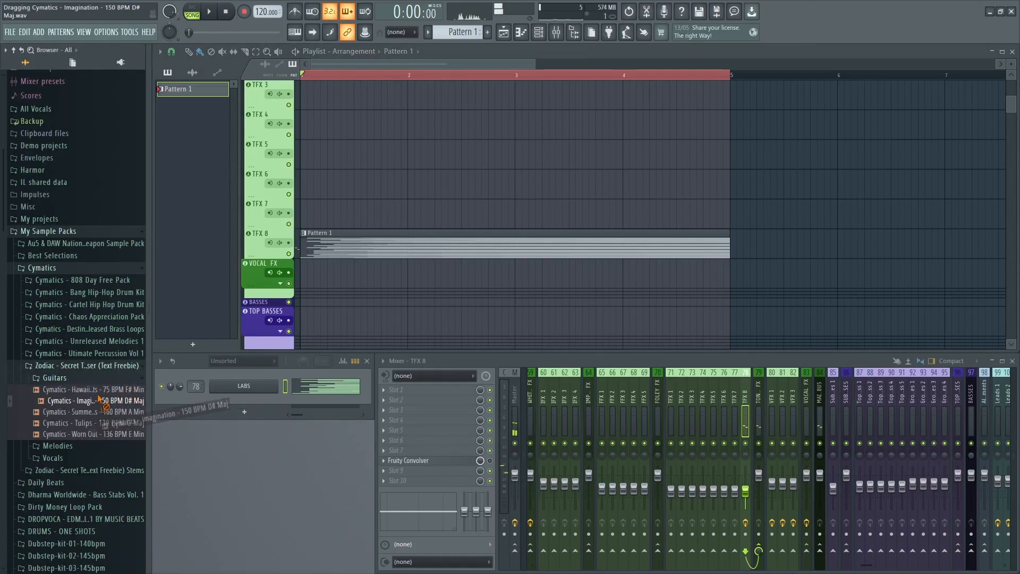
{"action": "left_click_drag", "start_coordinate": [96, 400], "coordinate": [303, 270]}
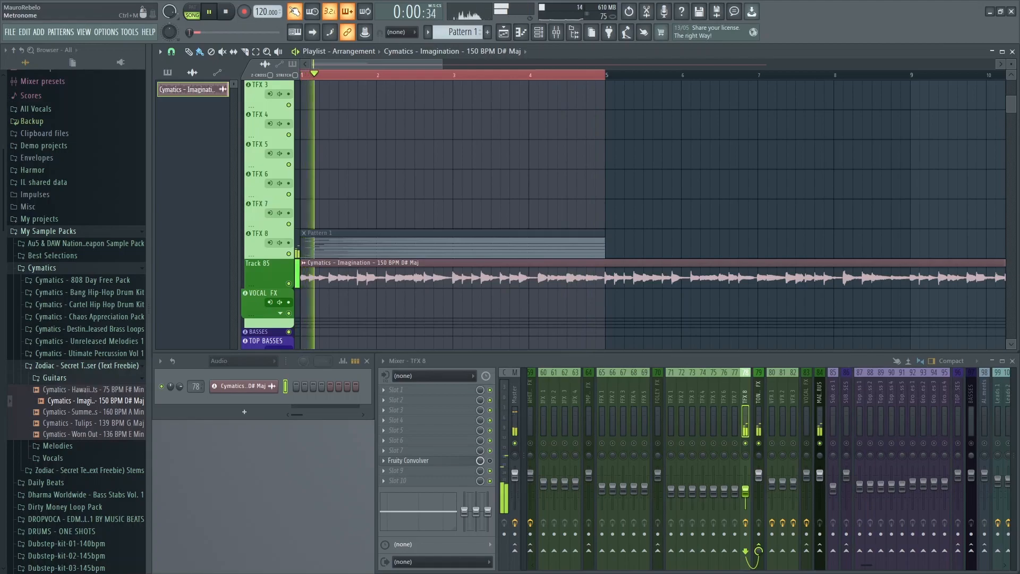
{"action": "key", "text": "space"}
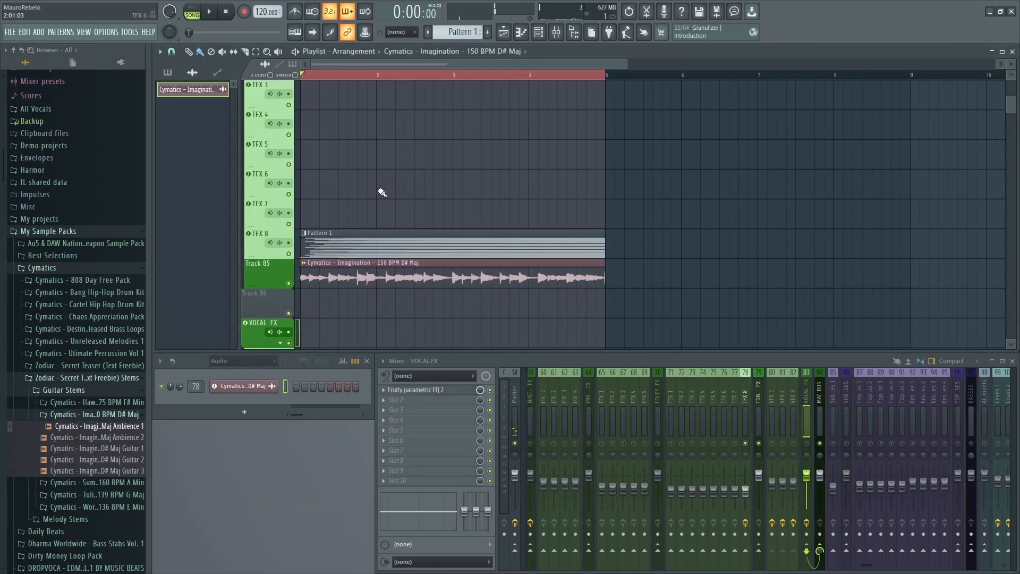
Mute the Pattern 1 clip and unmute the Cymatics Imagination guitar clip
{"action": "left_click", "coordinate": [281, 311]}
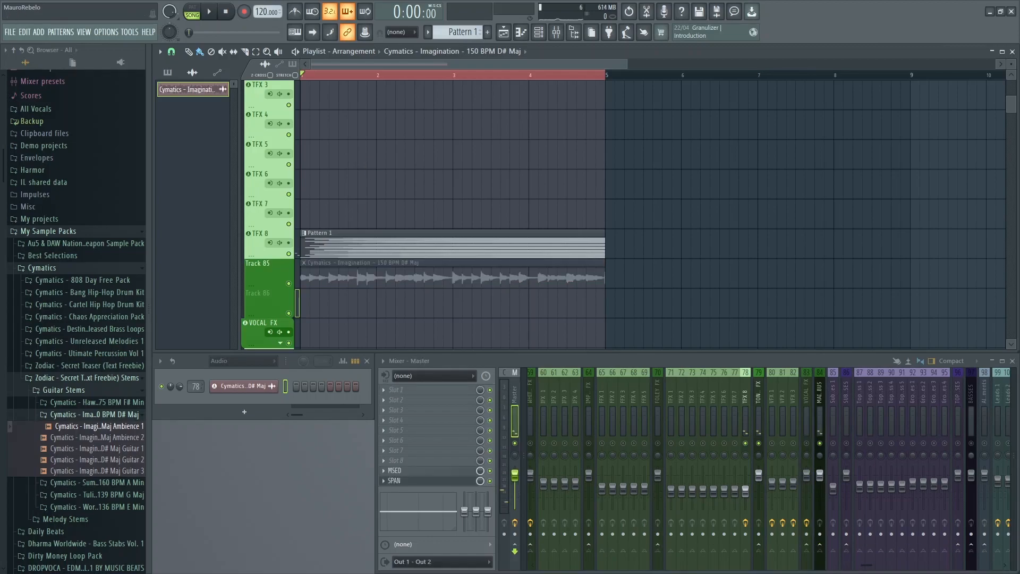
{"action": "right_click", "coordinate": [472, 247], "text": "alt"}
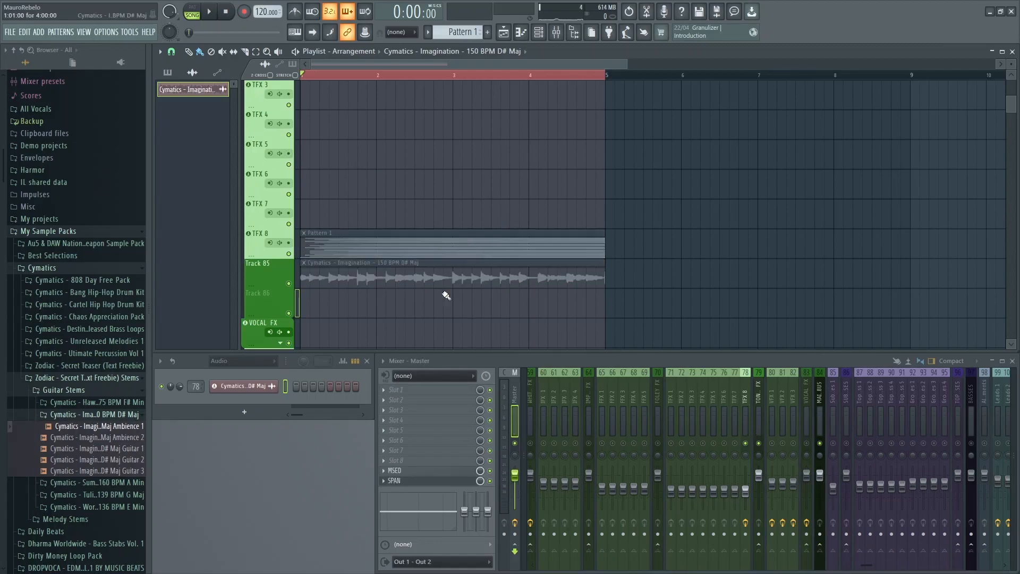
{"action": "right_click", "coordinate": [409, 269], "text": "alt"}
Inspect the guitar loop's channel settings, close them and play the unmuted guitar clip
{"action": "double_click", "coordinate": [372, 274]}
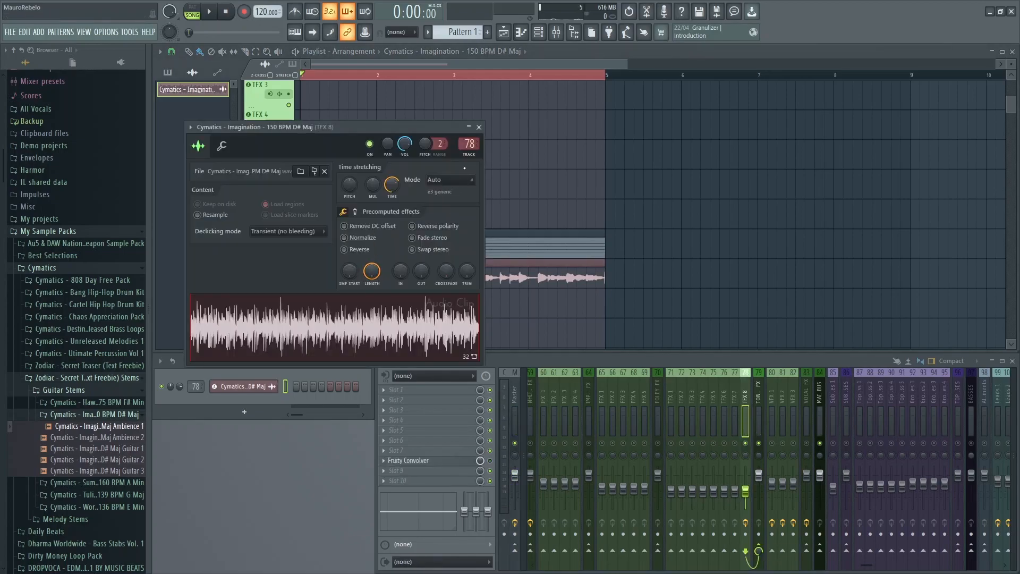
{"action": "scroll", "coordinate": [445, 144], "scroll_direction": "up", "scroll_amount": 6}
{"action": "key", "text": "Escape"}
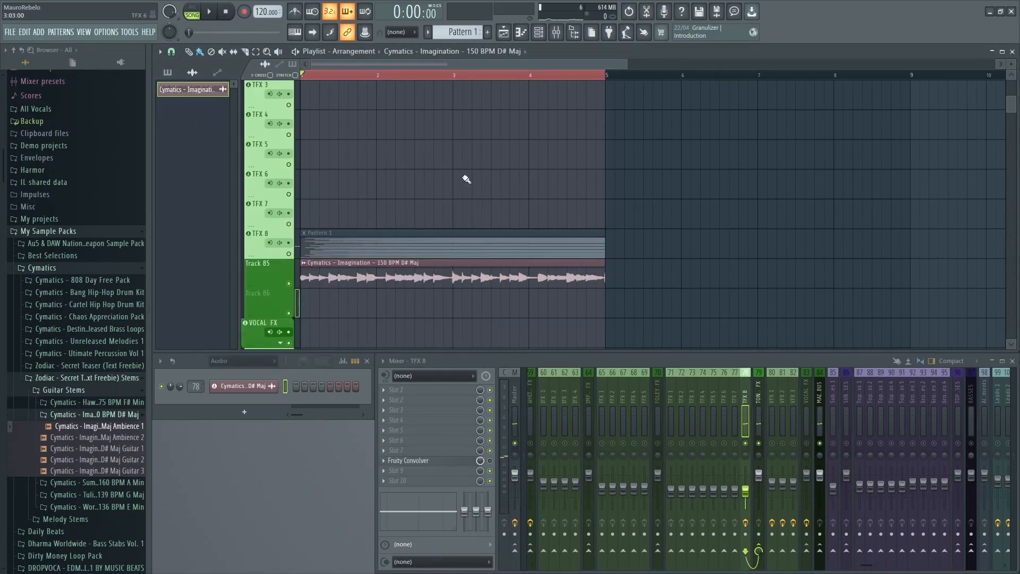
{"action": "key", "text": "space"}
{"action": "key", "text": "space"}
Add the Cymatics Imagination Ambience 1 stem at bar 1 on Track 86, trim it to end at bar 5, and listen to the loop
{"action": "left_click_drag", "start_coordinate": [120, 397], "coordinate": [309, 297]}
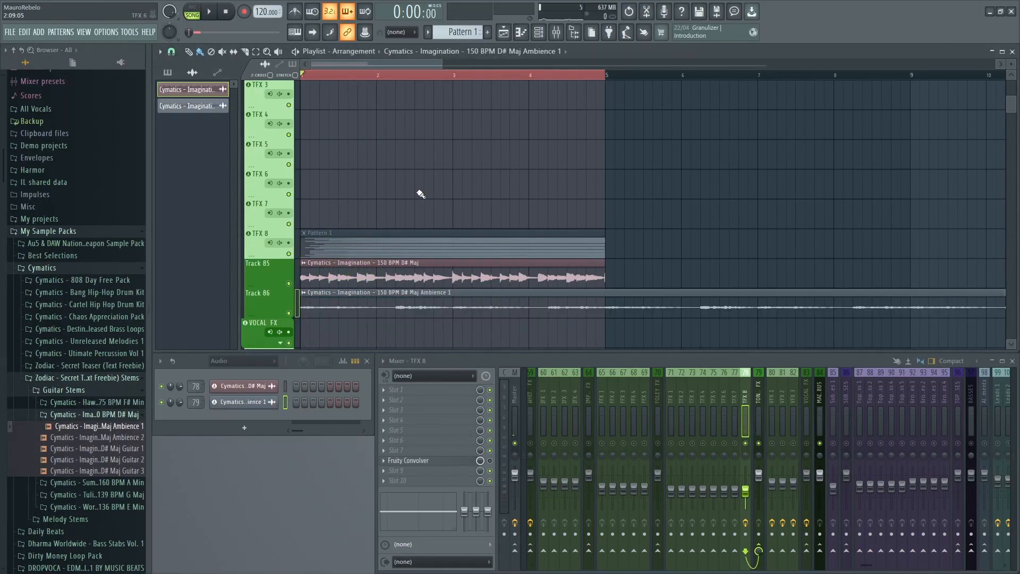
{"action": "key", "text": "space"}
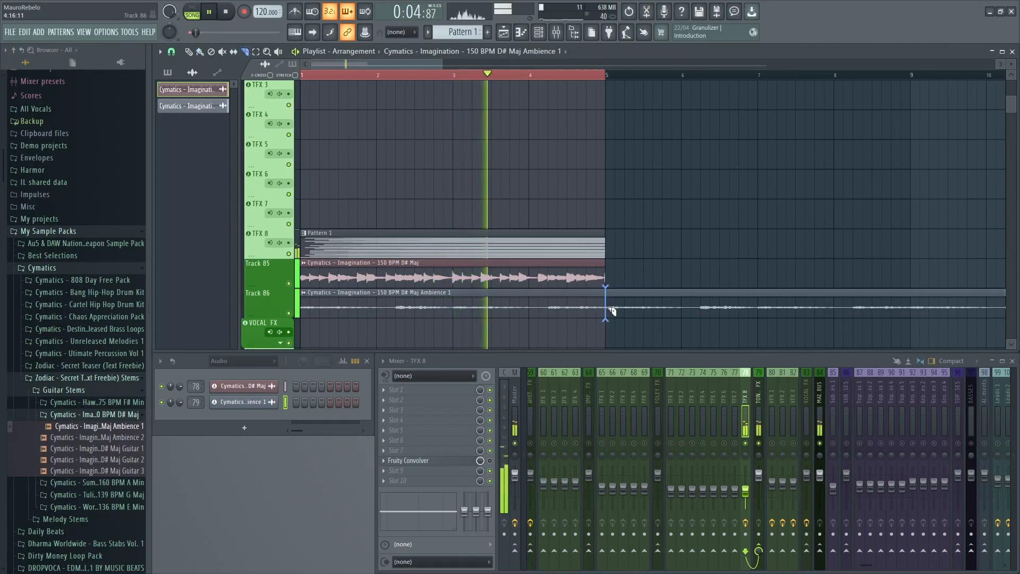
{"action": "left_click_drag", "start_coordinate": [612, 311], "coordinate": [606, 311]}
{"action": "key", "text": "space"}
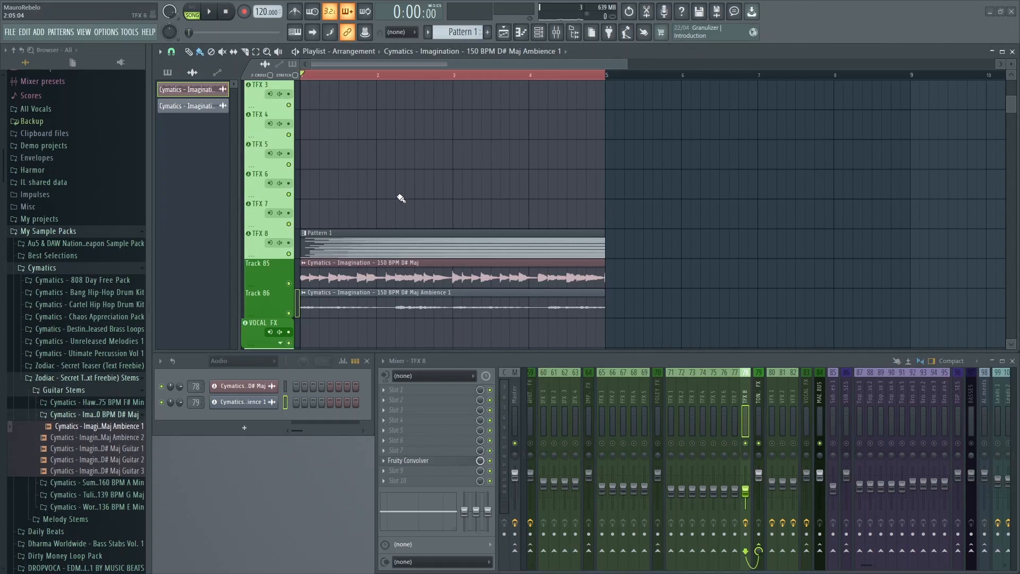
Load a preset into the Fruity Convolver on TFX 8 and listen to the processed loop
{"action": "left_click", "coordinate": [408, 460]}
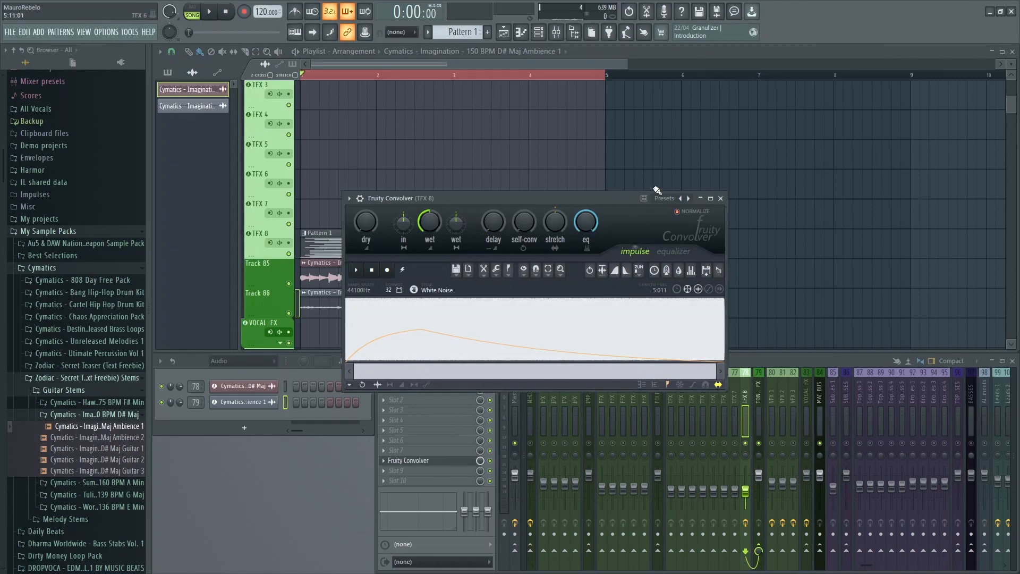
{"action": "left_click", "coordinate": [666, 199]}
{"action": "left_click", "coordinate": [577, 46]}
{"action": "left_click_drag", "start_coordinate": [475, 195], "coordinate": [469, 200]}
{"action": "key", "text": "space"}
{"action": "left_click", "coordinate": [714, 203]}
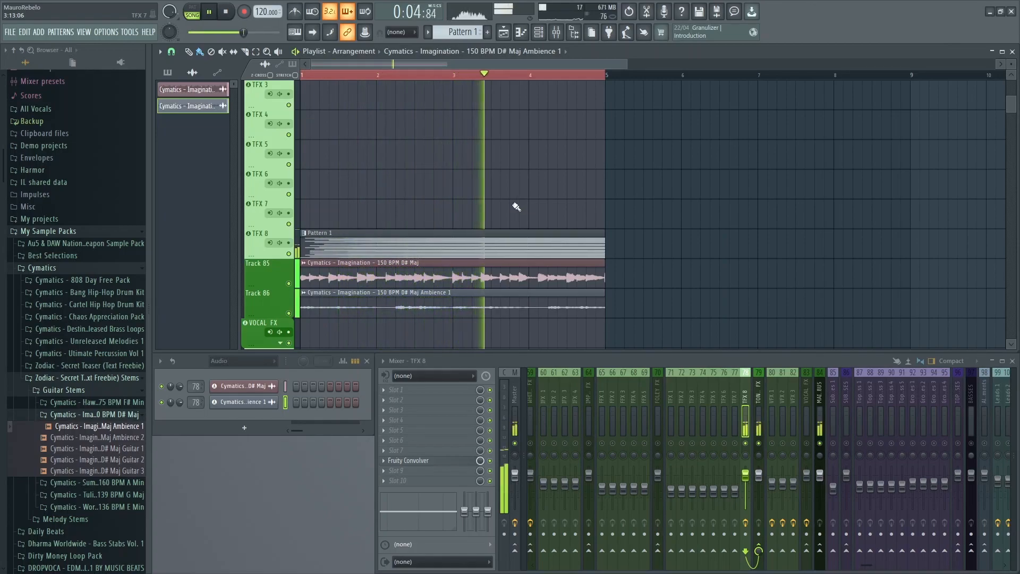
{"action": "key", "text": "space"}
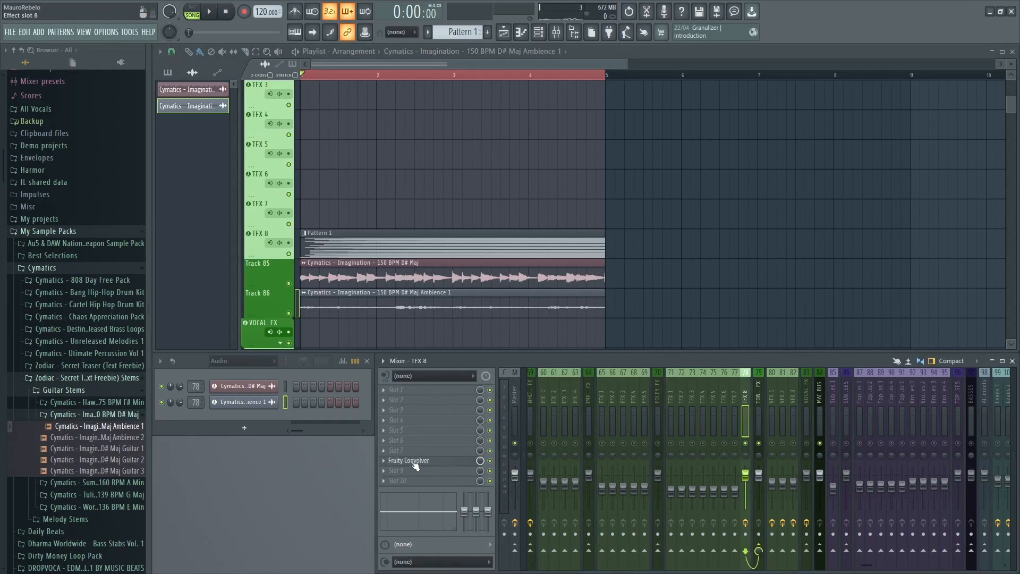
Insert Fruity WaveShaper in the first effect slot of TFX 8, move its curve point up to the ceiling for clipping, and listen to the loop
{"action": "left_click", "coordinate": [422, 390]}
{"action": "key", "text": "Escape"}
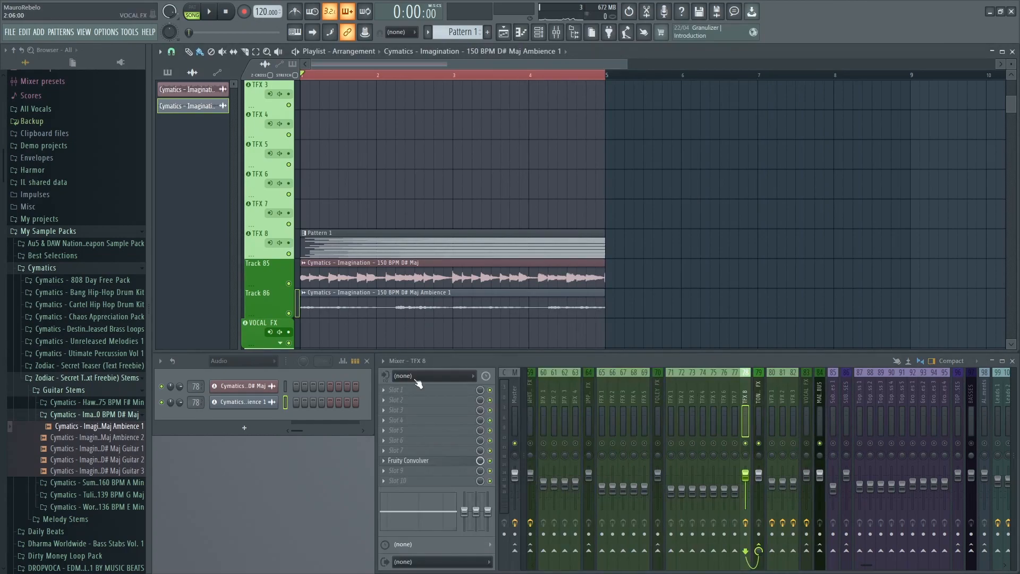
{"action": "left_click", "coordinate": [409, 391]}
{"action": "left_click_drag", "start_coordinate": [567, 234], "coordinate": [547, 211]}
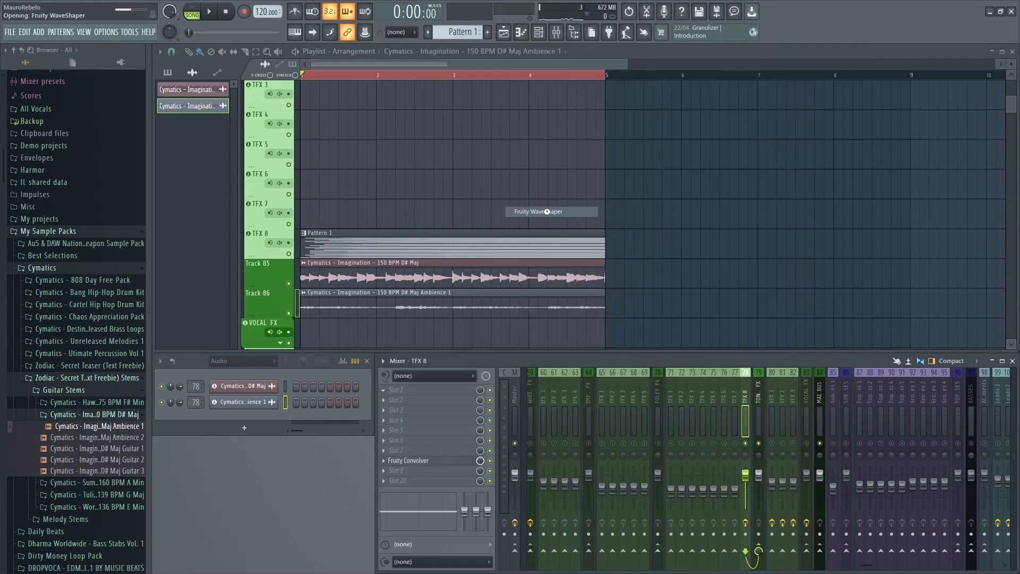
{"action": "left_click_drag", "start_coordinate": [372, 237], "coordinate": [352, 210]}
{"action": "key", "text": "space"}
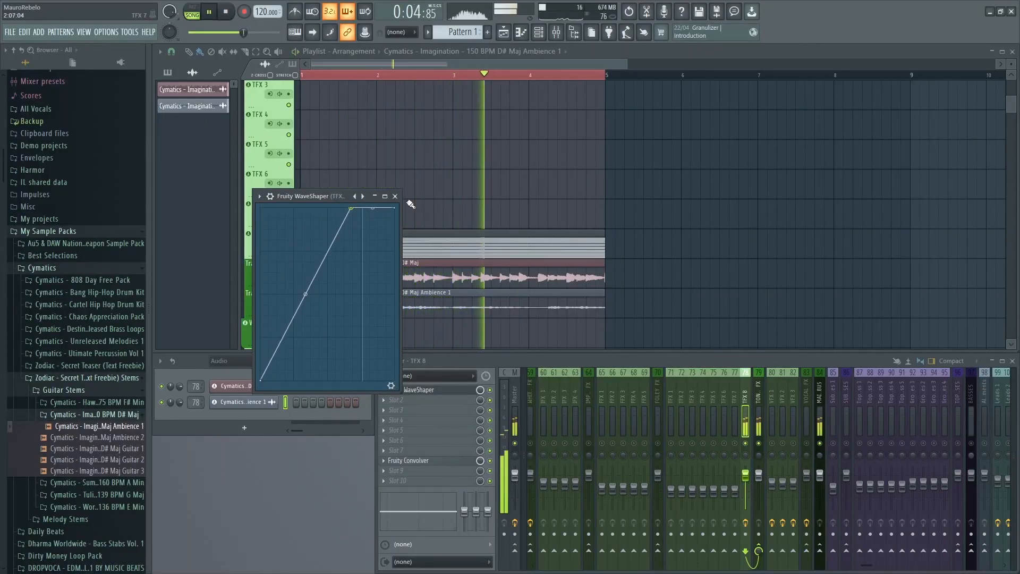
{"action": "left_click", "coordinate": [395, 196]}
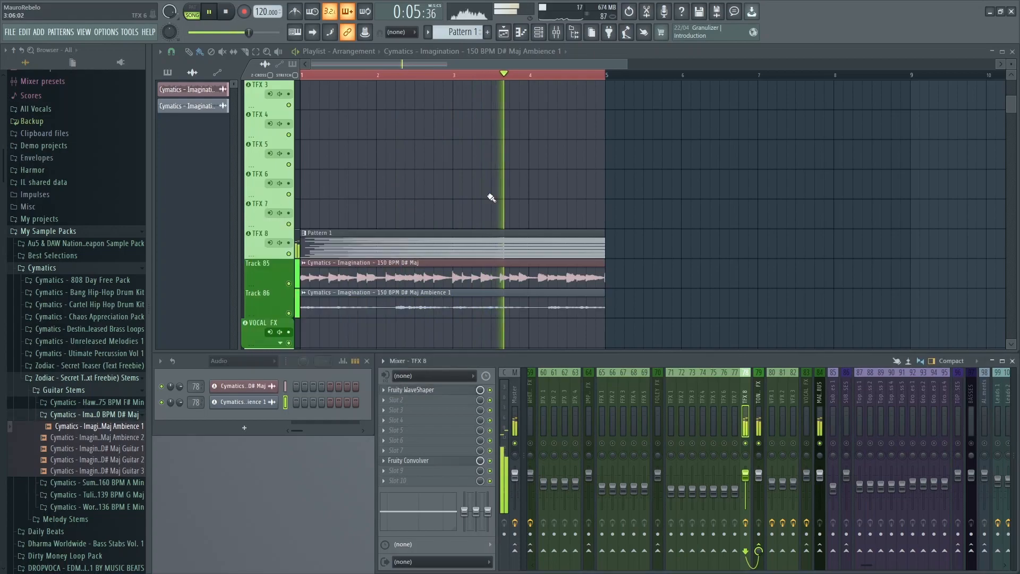
{"action": "key", "text": "space"}
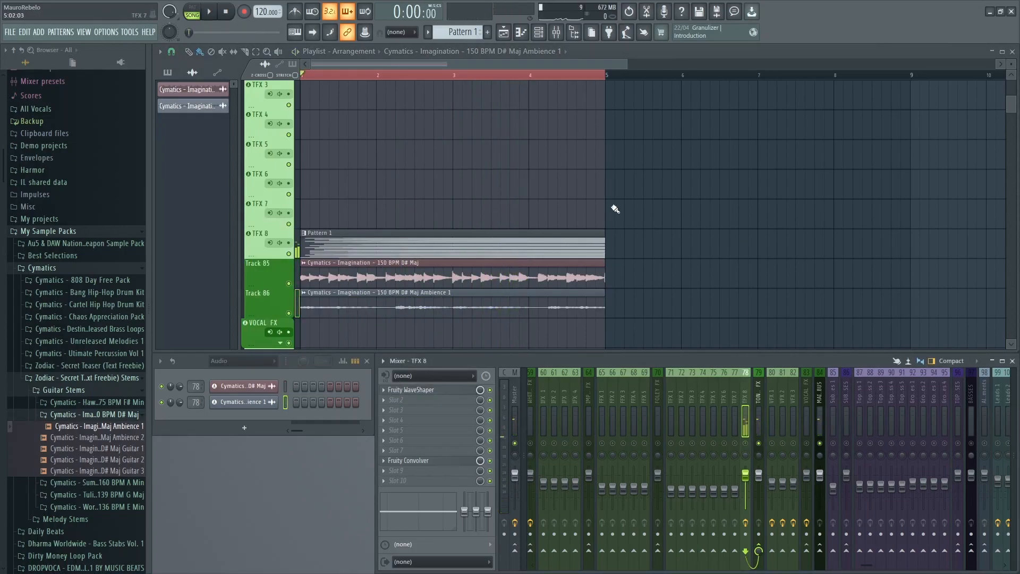
Play the loop several times to judge the WaveShaper's clipping on TFX 8
{"action": "key", "text": "space"}
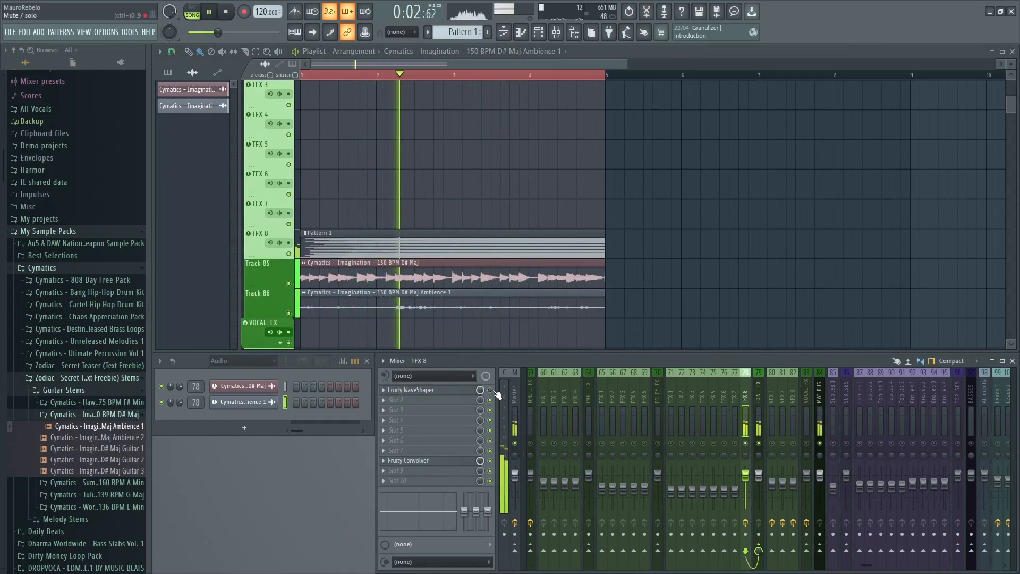
{"action": "key", "text": "space"}
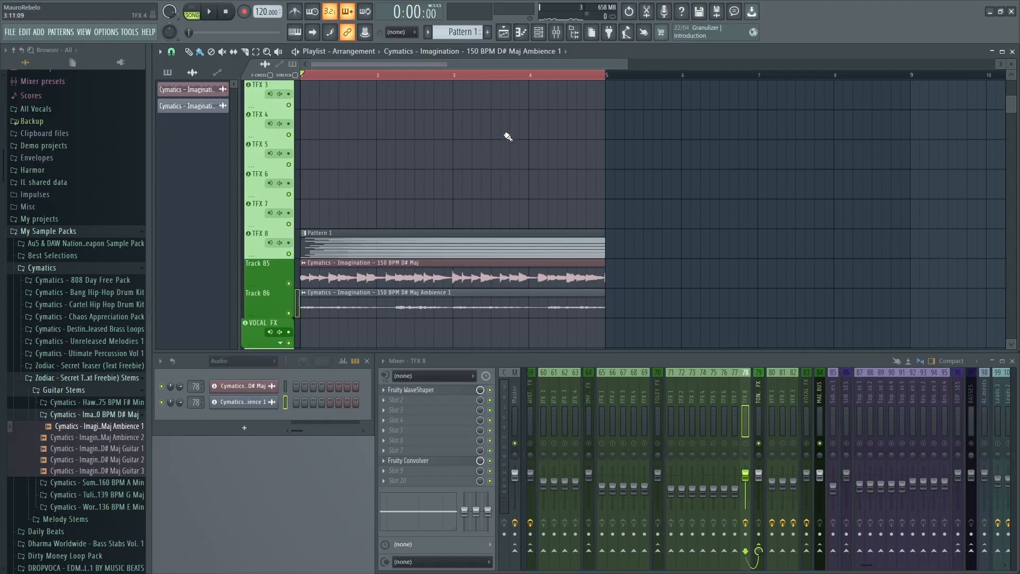
{"action": "key", "text": "space"}
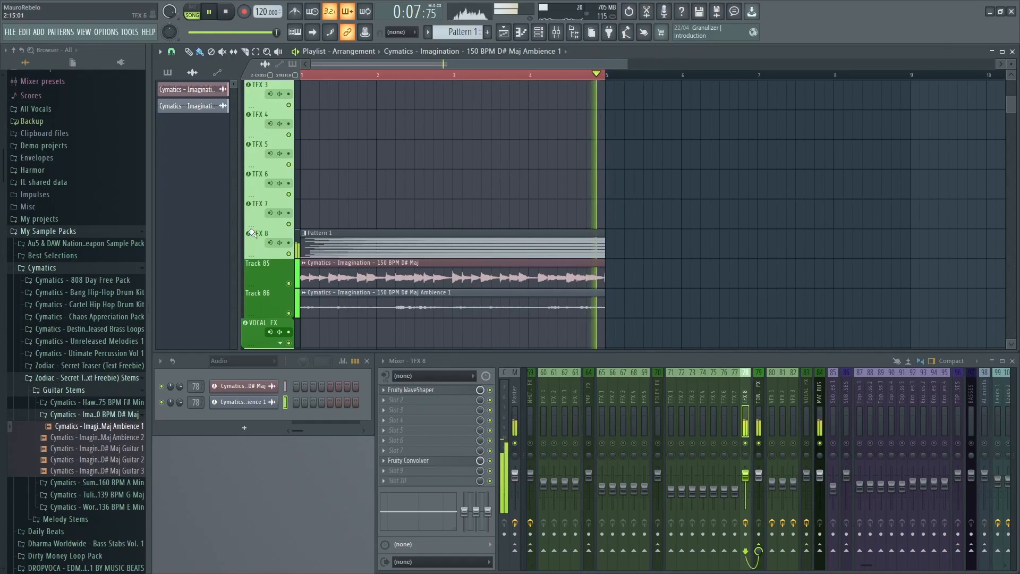
{"action": "key", "text": "space"}
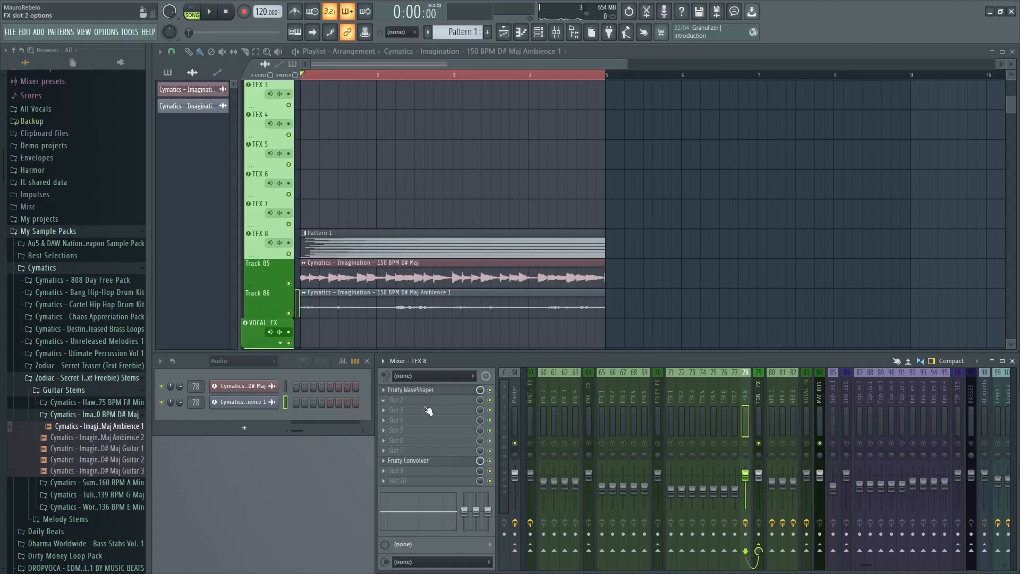
Insert Xfer OTT in the second effect slot of TFX 8 and listen to the loop through it
{"action": "left_click", "coordinate": [423, 401]}
{"action": "mouse_move", "coordinate": [805, 282]}
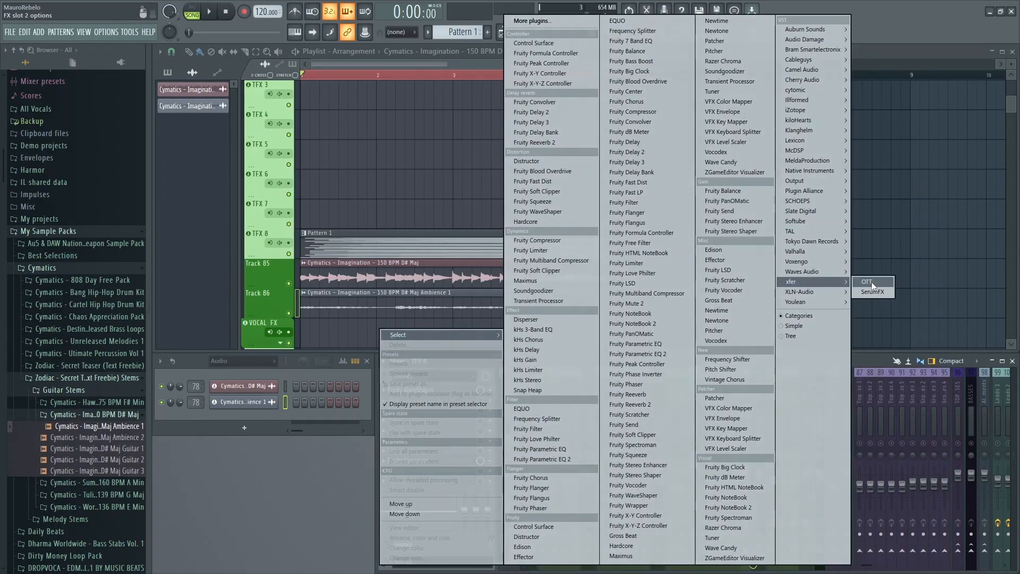
{"action": "left_click", "coordinate": [870, 282]}
{"action": "left_click_drag", "start_coordinate": [255, 102], "coordinate": [385, 150]}
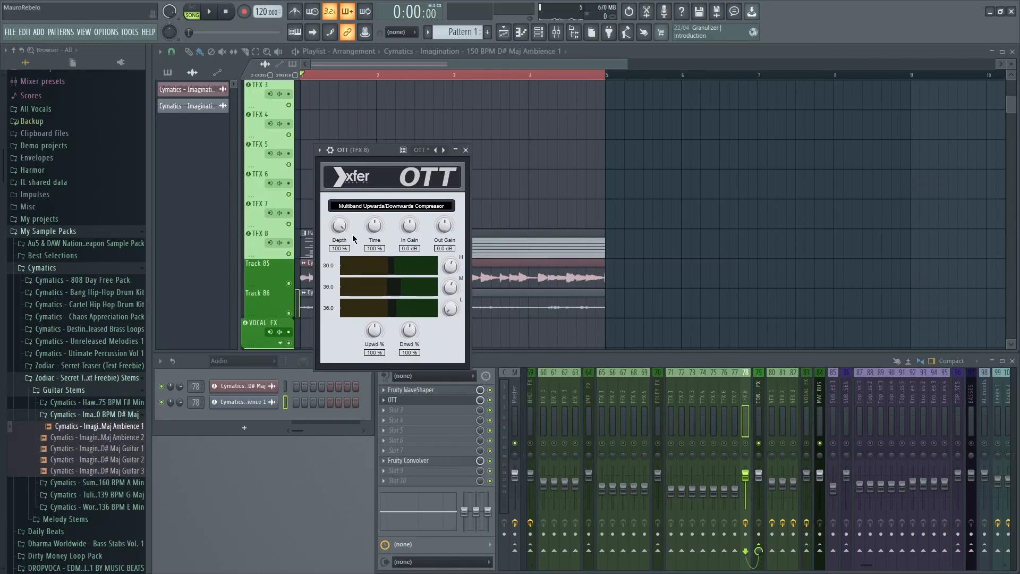
{"action": "key", "text": "space"}
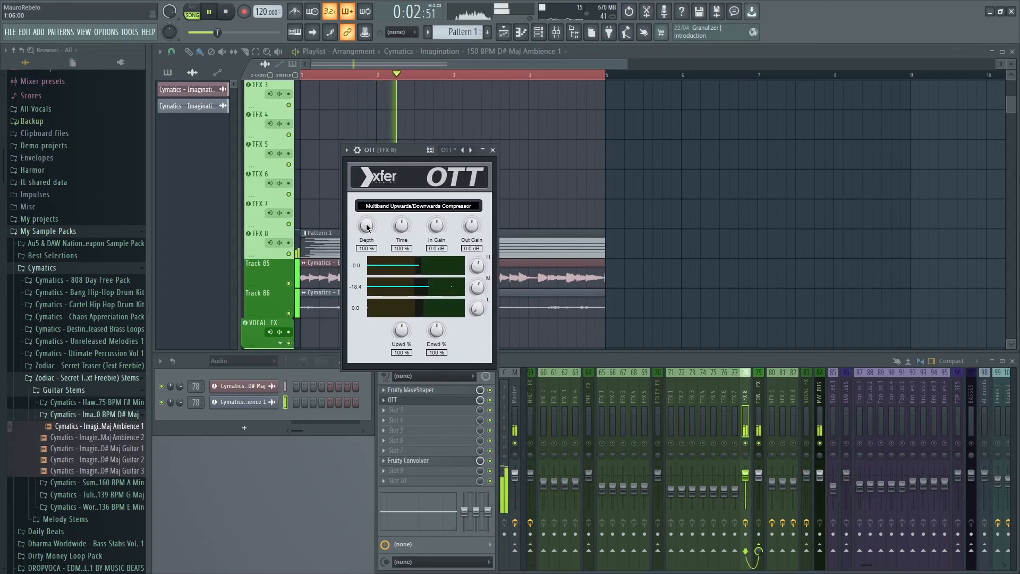
{"action": "key", "text": "Escape"}
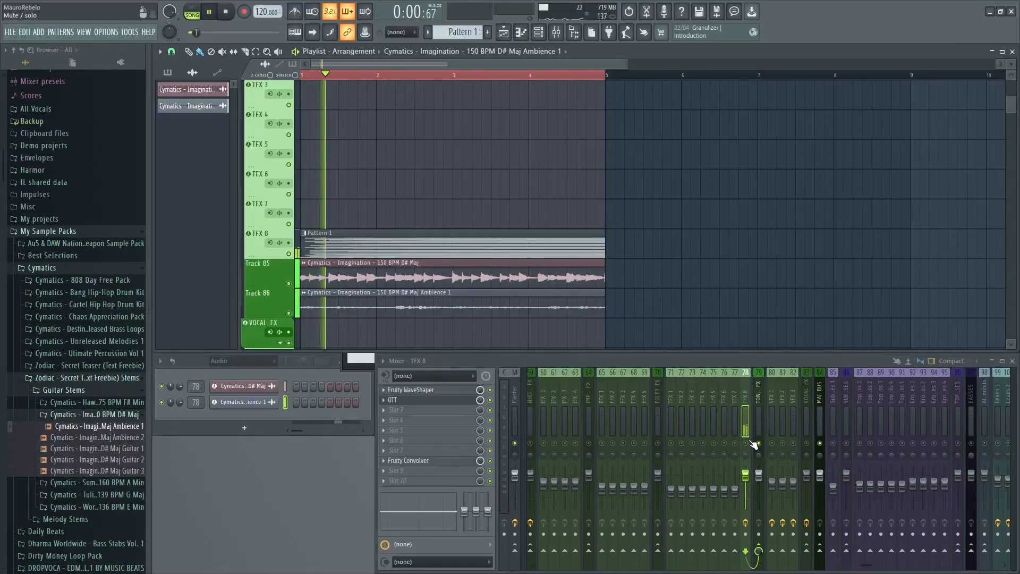
Set OTT's depth to 29 %, close the plugin and listen to the loop
{"action": "left_click", "coordinate": [395, 400]}
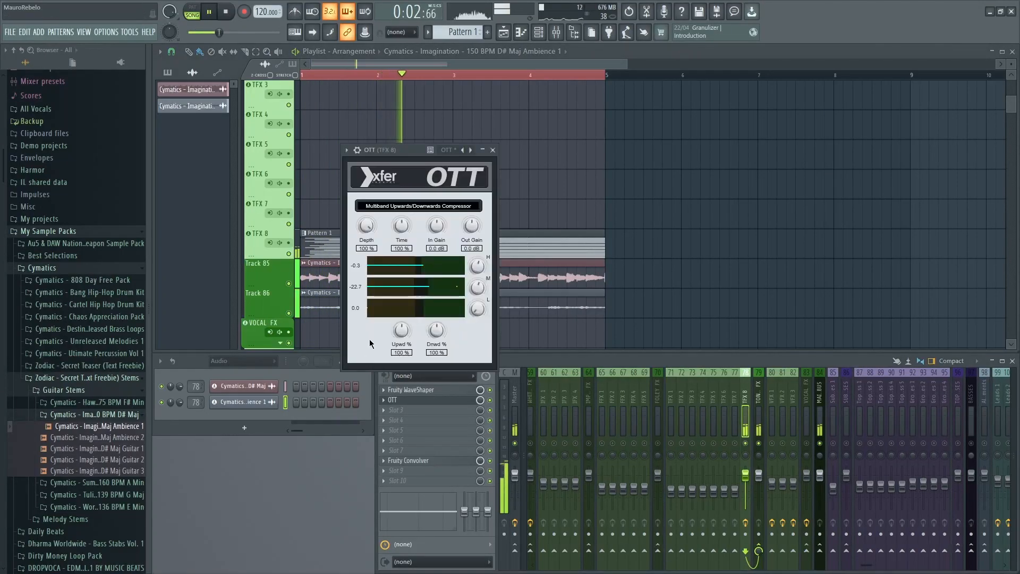
{"action": "left_click_drag", "start_coordinate": [367, 227], "coordinate": [344, 277]}
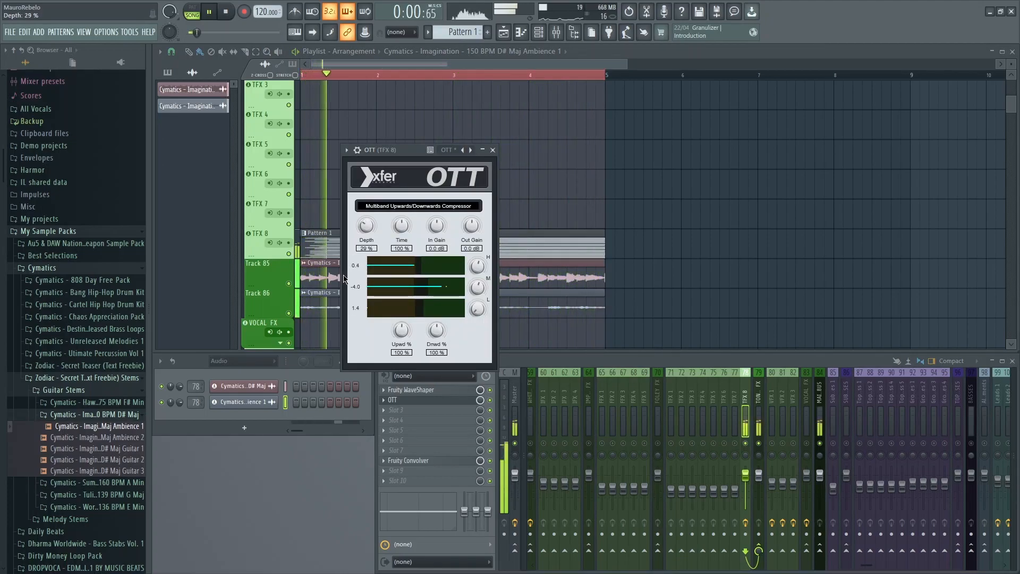
{"action": "left_click", "coordinate": [492, 150]}
{"action": "key", "text": "space"}
{"action": "left_click", "coordinate": [462, 400]}
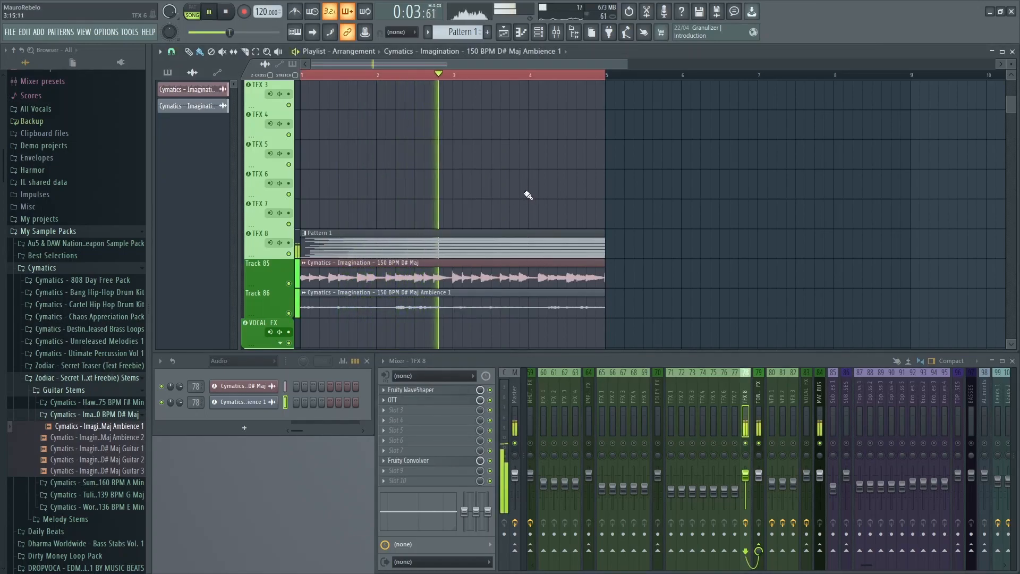
{"action": "key", "text": "space"}
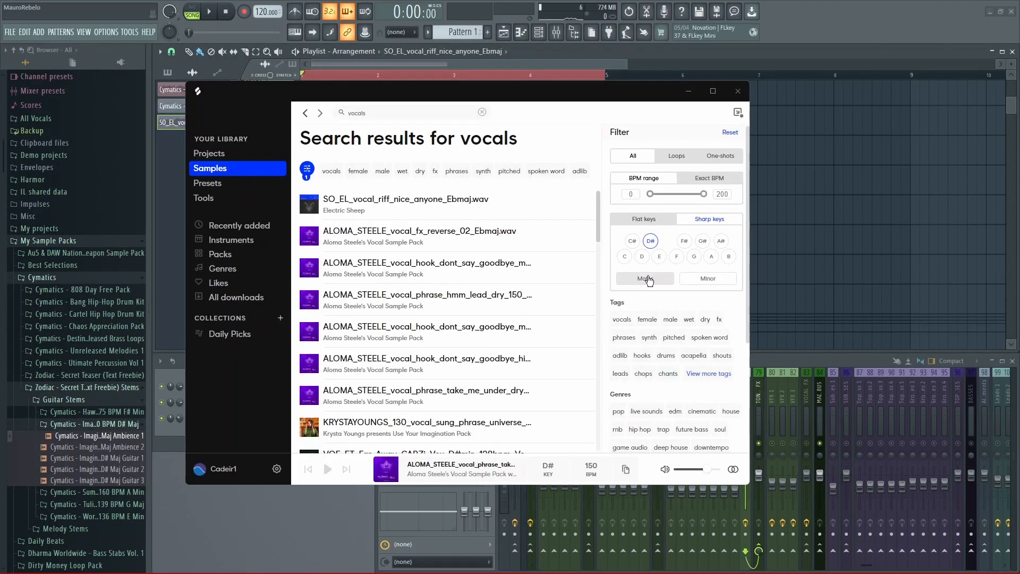
Filter the vocals search in the Splice sample library to major keys and preview a vocal hook
{"action": "left_click", "coordinate": [645, 278]}
{"action": "left_click", "coordinate": [309, 328]}
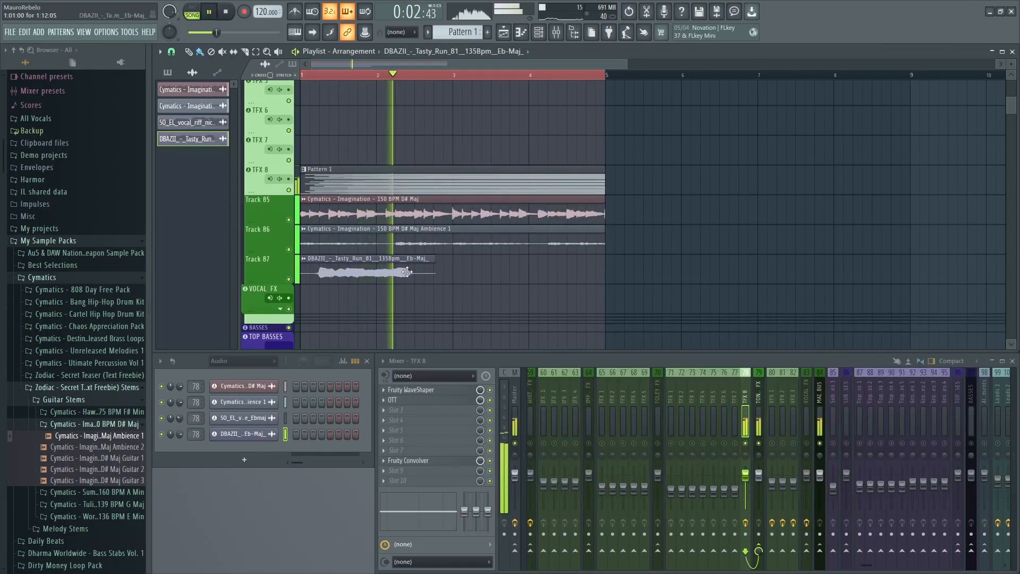
Place a second copy of the DBAZII vocal clip directly after the first on Track 87 and lower its channel volume to 42%
{"action": "double_click", "coordinate": [408, 275]}
{"action": "key", "text": "space"}
{"action": "left_click", "coordinate": [746, 443]}
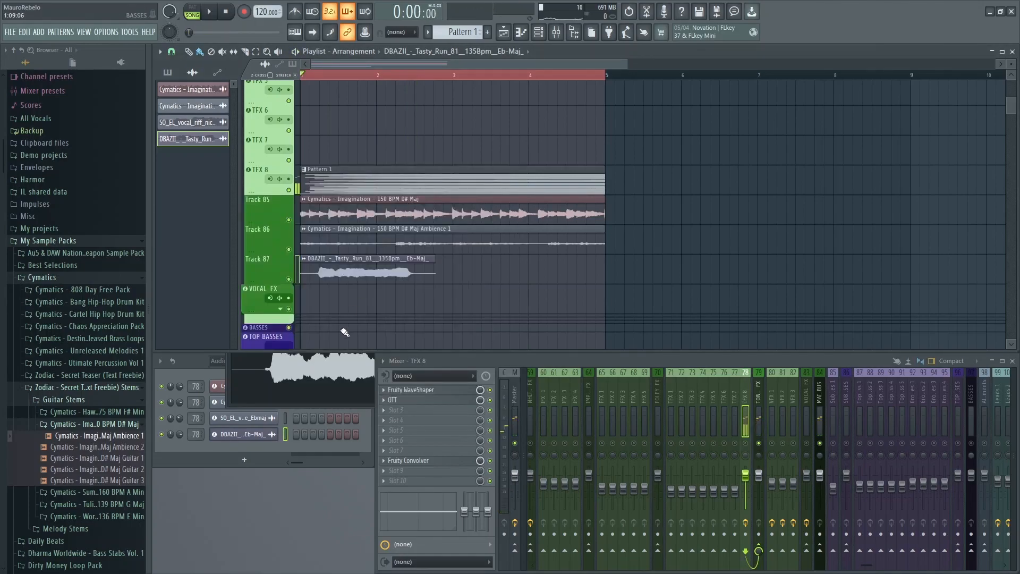
{"action": "double_click", "coordinate": [370, 278]}
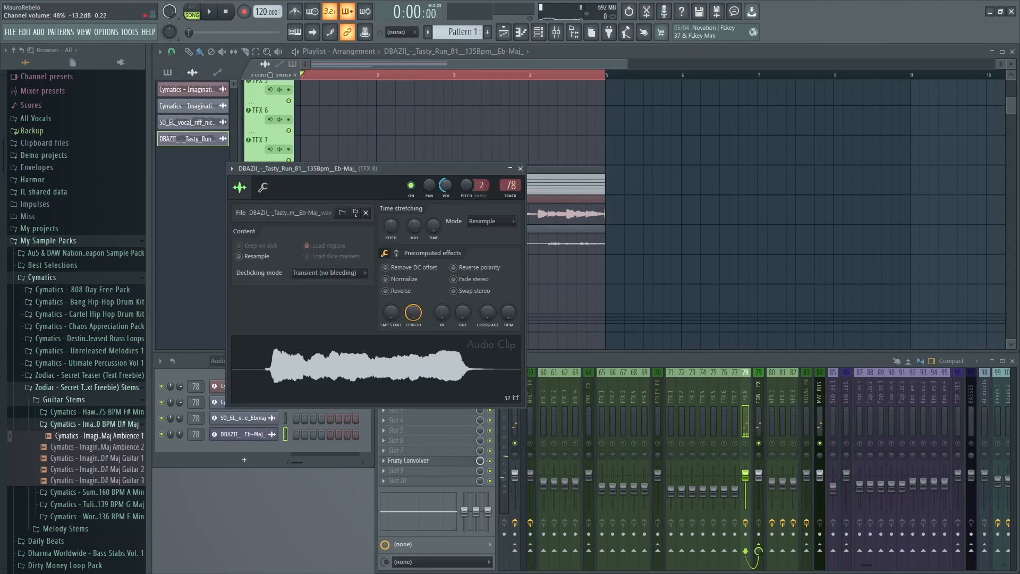
{"action": "left_click", "coordinate": [520, 169]}
{"action": "key", "text": "space"}
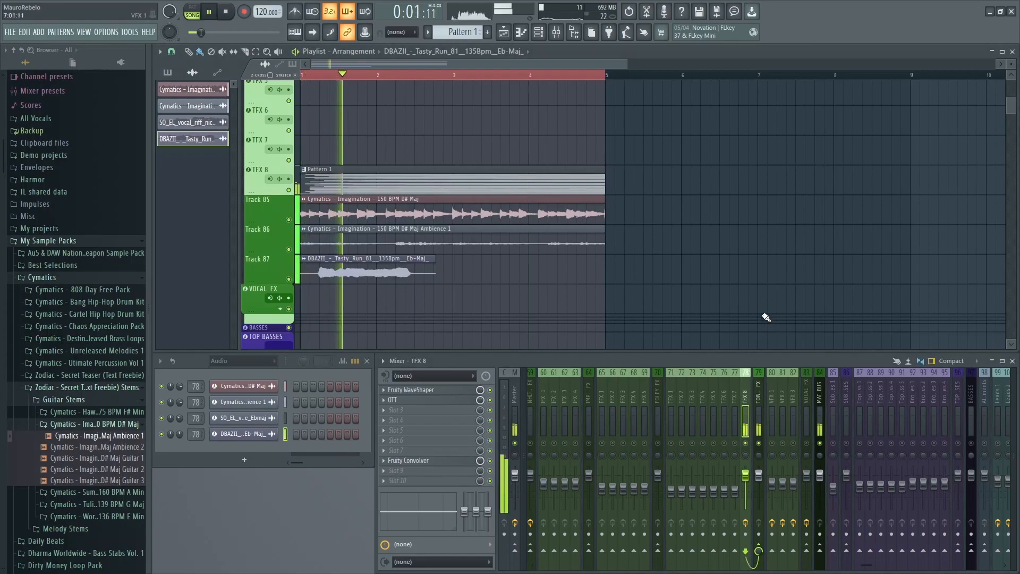
{"action": "left_click_drag", "start_coordinate": [395, 275], "coordinate": [530, 275]}
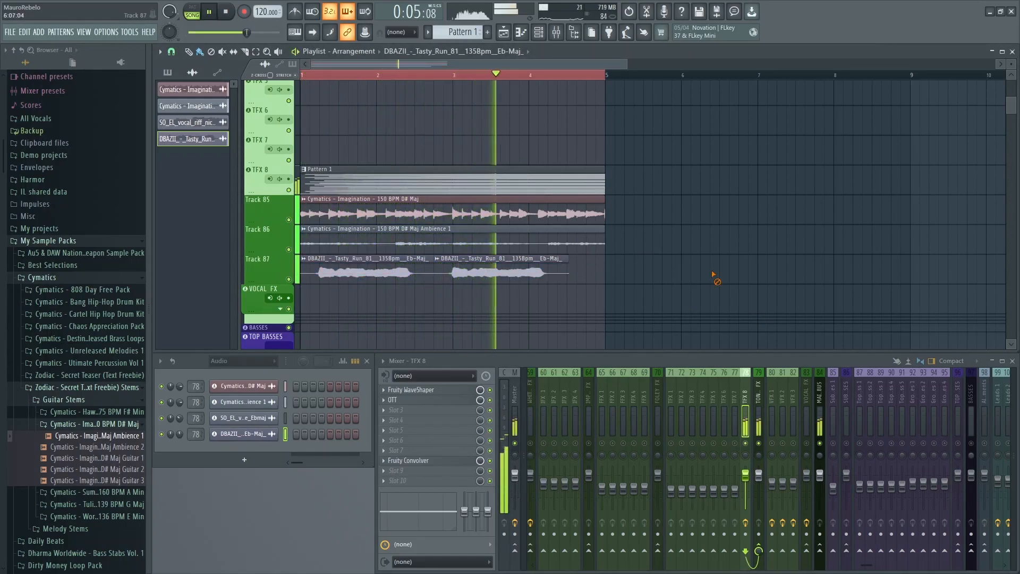
{"action": "double_click", "coordinate": [504, 264]}
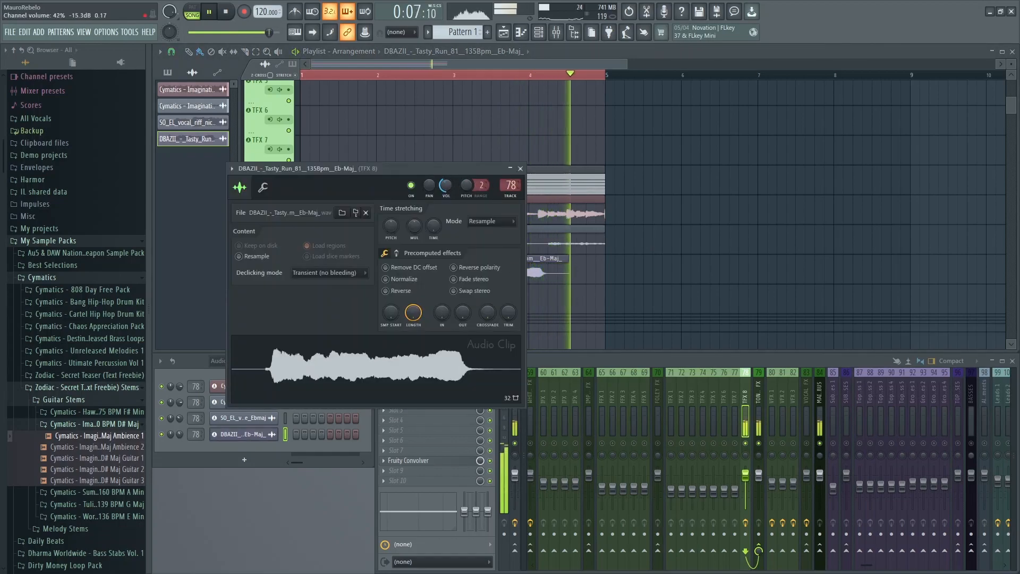
{"action": "left_click", "coordinate": [520, 169]}
{"action": "key", "text": "space"}
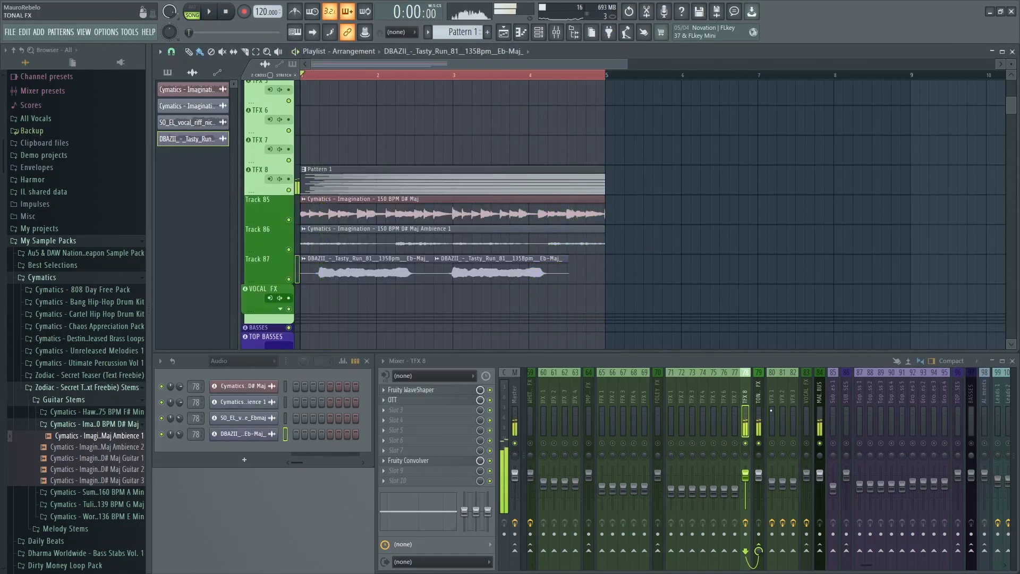
Insert Vocodex in the third effect slot of TFX 8, lower the track's fader slightly and listen to the loop
{"action": "left_click", "coordinate": [413, 412]}
{"action": "mouse_move", "coordinate": [467, 338]}
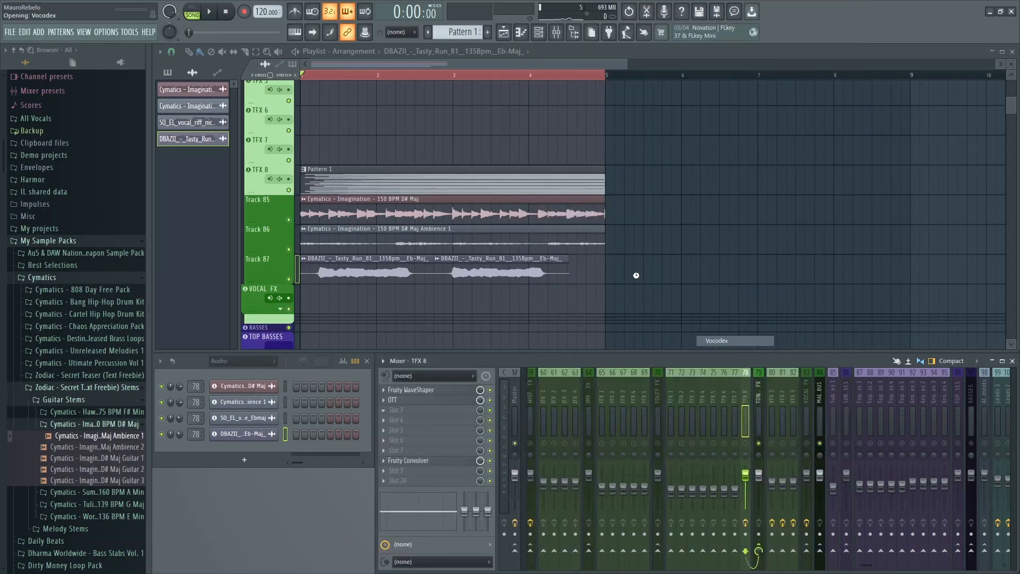
{"action": "left_click", "coordinate": [726, 340]}
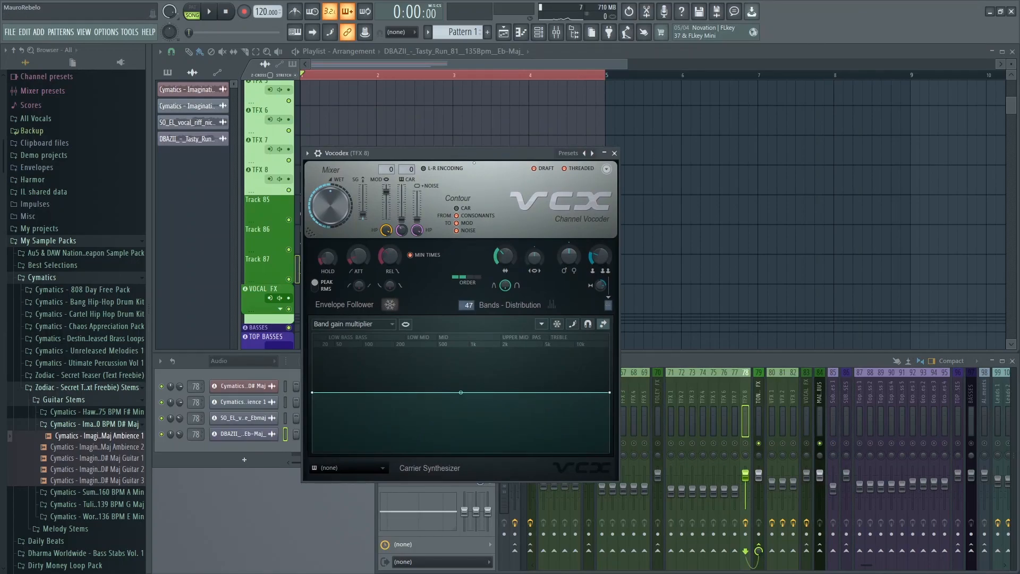
{"action": "key", "text": "space"}
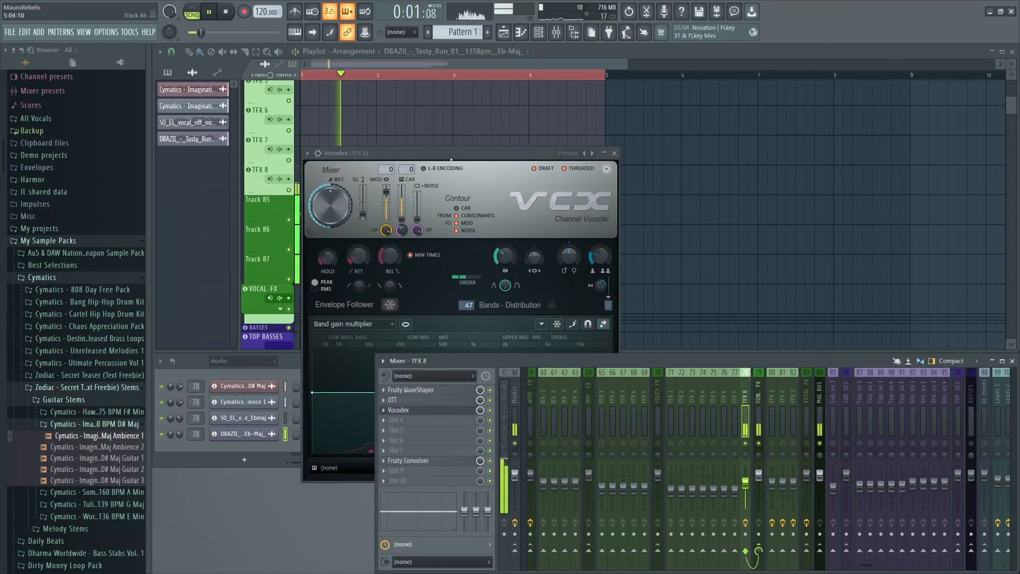
{"action": "left_click", "coordinate": [651, 365]}
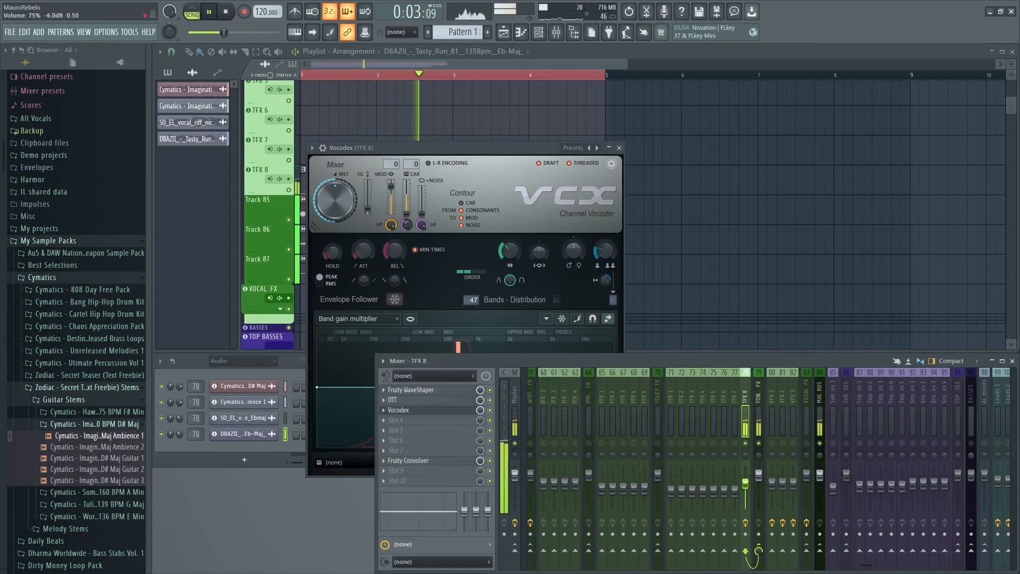
{"action": "left_click_drag", "start_coordinate": [453, 149], "coordinate": [457, 147]}
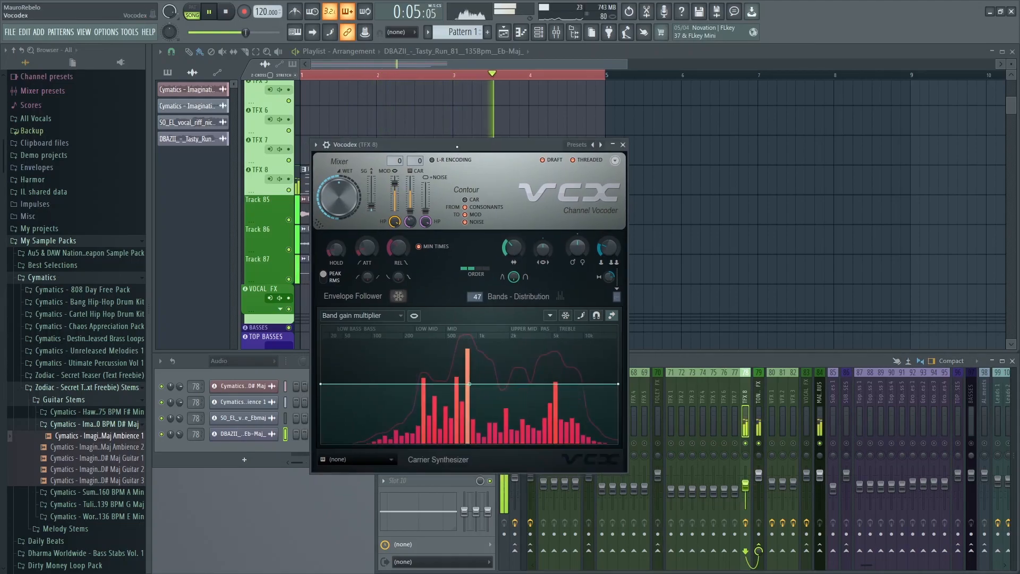
{"action": "key", "text": "space"}
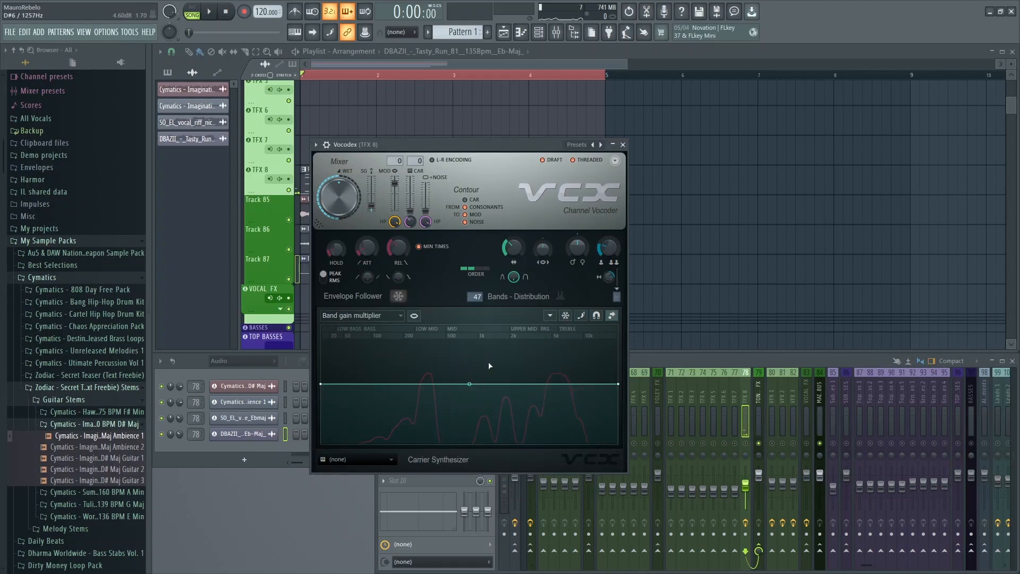
Add points to Vocodex's band gain multiplier curve to form two small dips, one between 500 Hz and 1 kHz and one near 5 kHz
{"action": "key", "text": "space"}
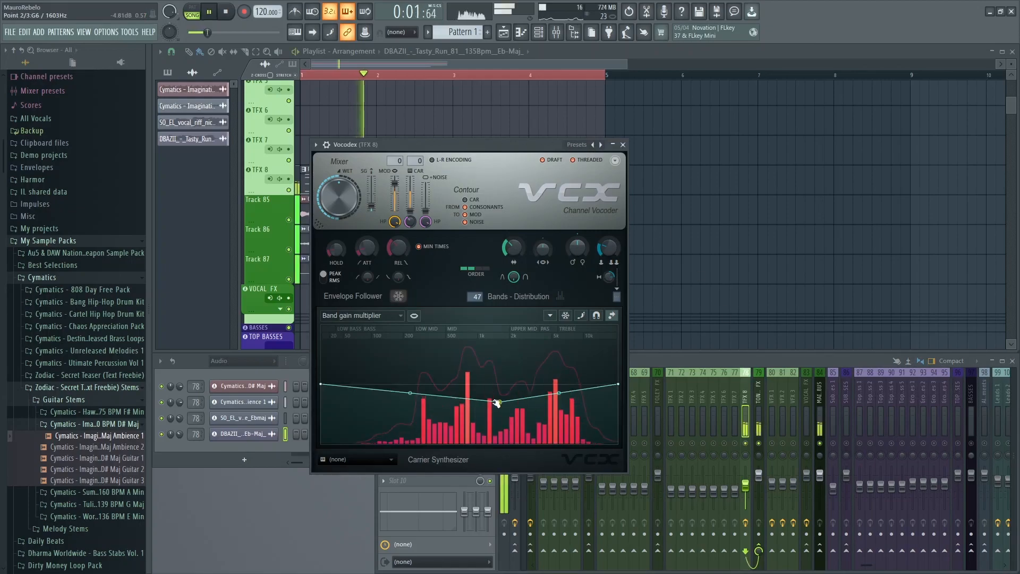
{"action": "left_click_drag", "start_coordinate": [470, 384], "coordinate": [466, 399]}
{"action": "right_click", "coordinate": [452, 387]}
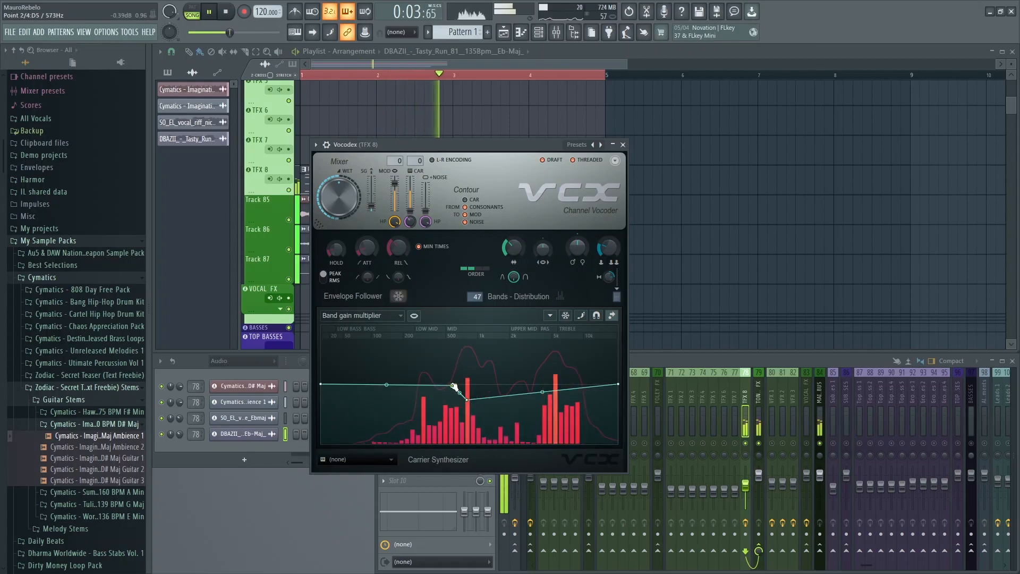
{"action": "right_click", "coordinate": [499, 385]}
{"action": "left_click_drag", "start_coordinate": [491, 386], "coordinate": [485, 386]}
{"action": "right_click", "coordinate": [555, 384]}
{"action": "mouse_move", "coordinate": [556, 384]}
{"action": "left_mouse_down"}
{"action": "mouse_move", "coordinate": [566, 390]}
{"action": "mouse_move", "coordinate": [547, 391]}
{"action": "left_mouse_up"}
{"action": "right_click", "coordinate": [554, 389]}
{"action": "right_click", "coordinate": [533, 386]}
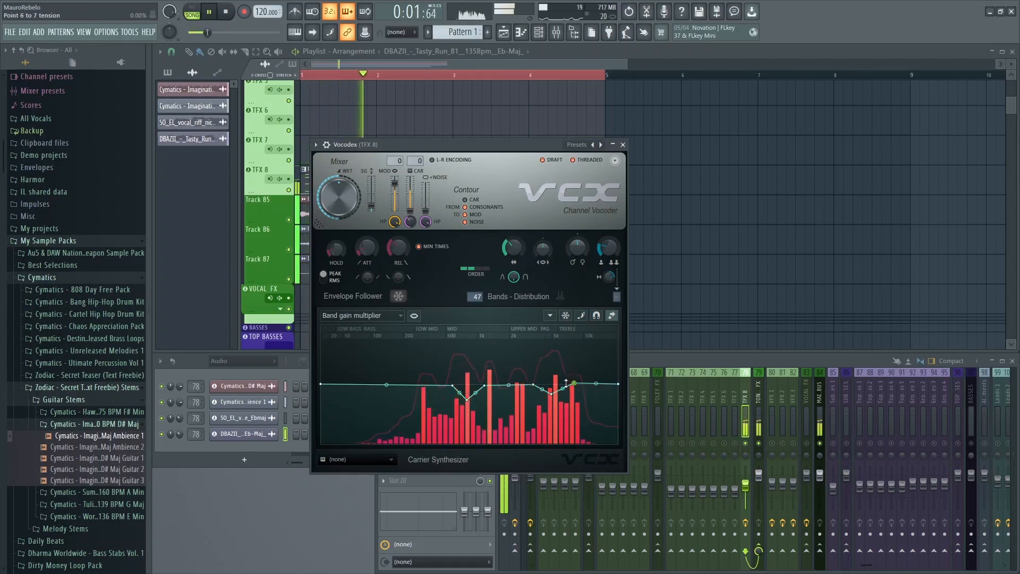
{"action": "left_click", "coordinate": [739, 353]}
{"action": "key", "text": "space"}
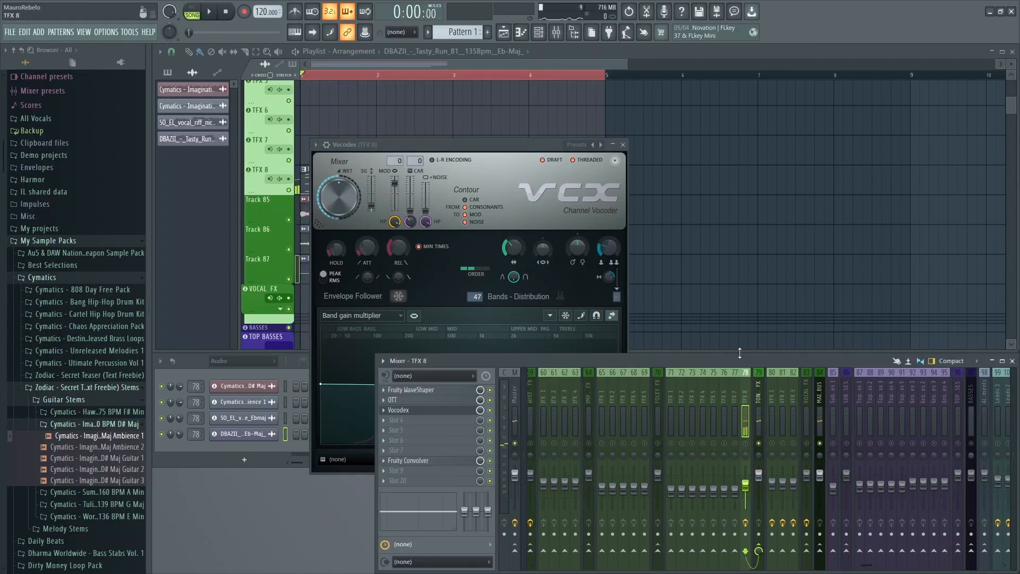
Turn off Vocodex's Draft and Threaded modes and its Consonants and Mod contours, then set 76 bands and order 3
{"action": "left_click", "coordinate": [477, 218]}
{"action": "left_click", "coordinate": [366, 169]}
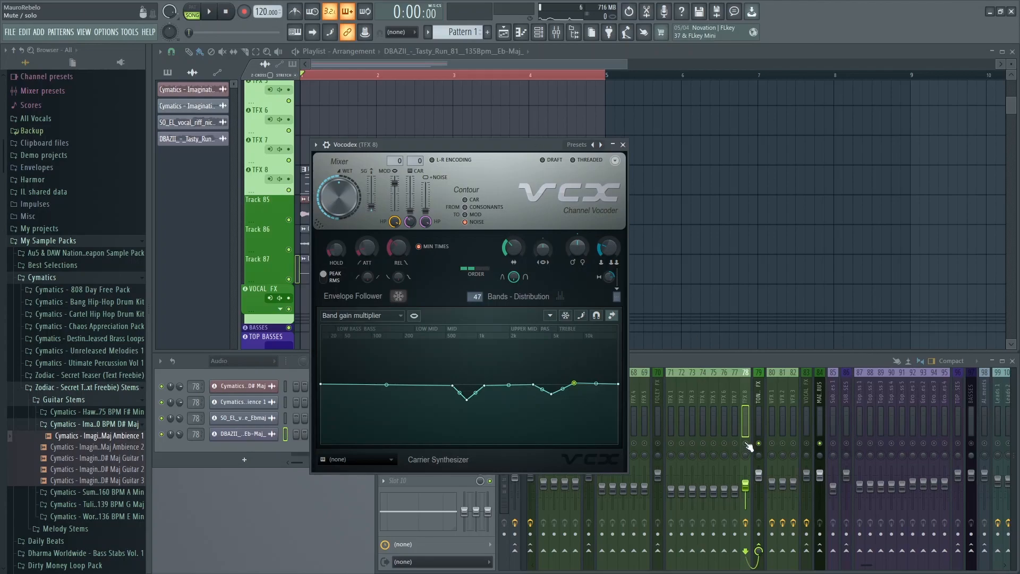
{"action": "left_click", "coordinate": [746, 443]}
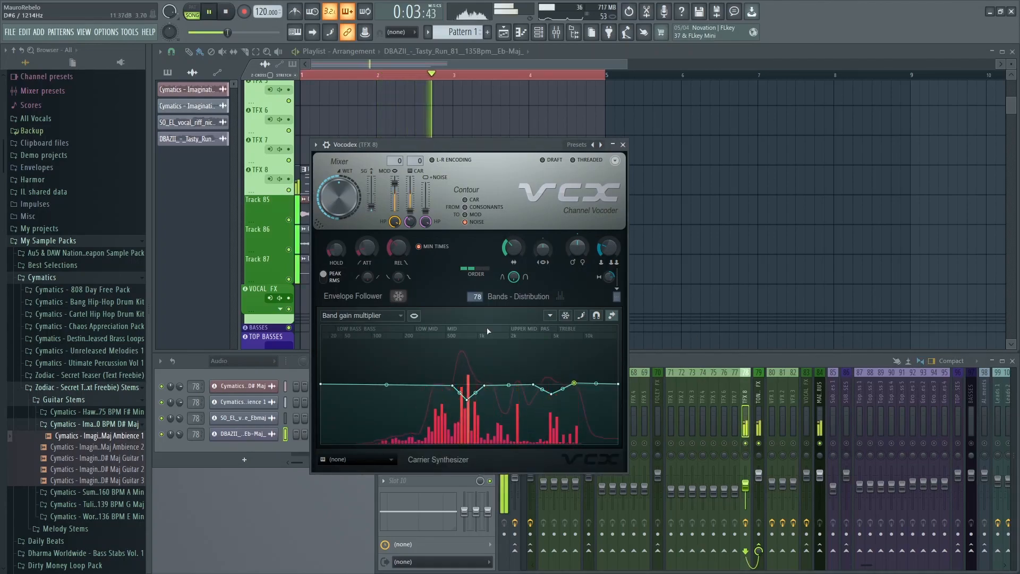
{"action": "left_click", "coordinate": [483, 274]}
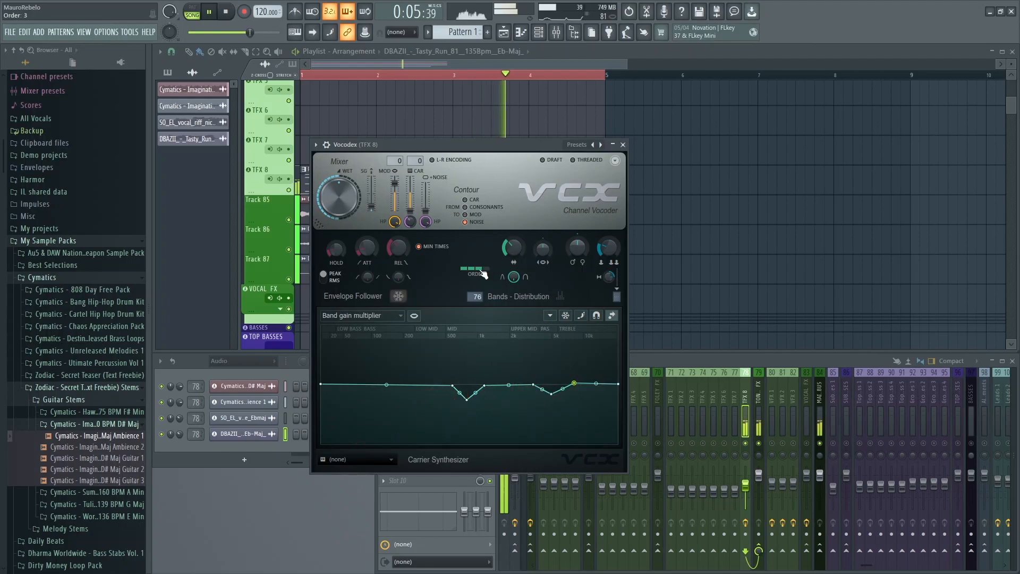
{"action": "key", "text": "space"}
{"action": "left_click_drag", "start_coordinate": [438, 144], "coordinate": [434, 149]}
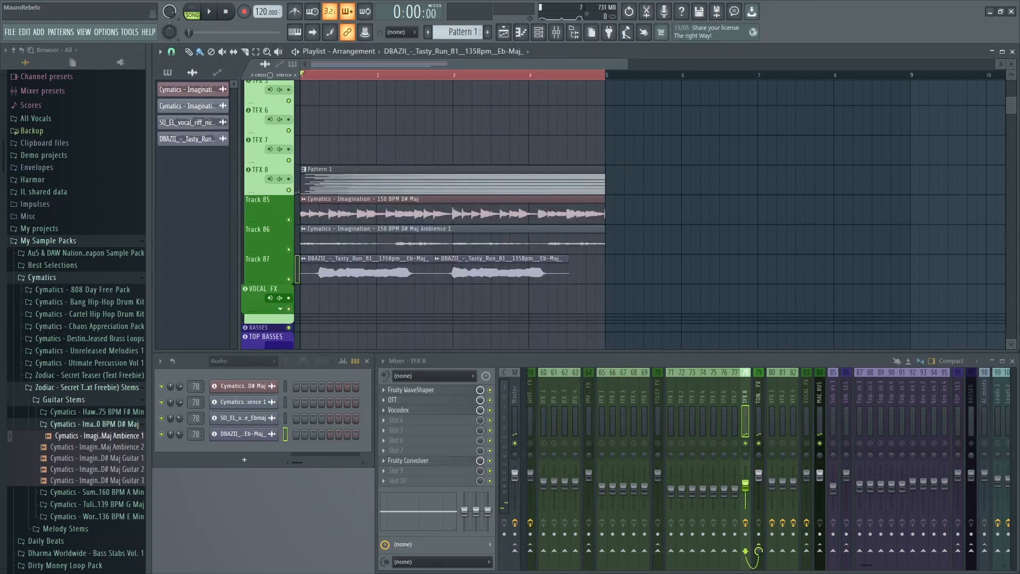
Insert Fruity parametric EQ 2 in the fourth effect slot of TFX 8 and play the loop to view its spectrum
{"action": "key", "text": "space"}
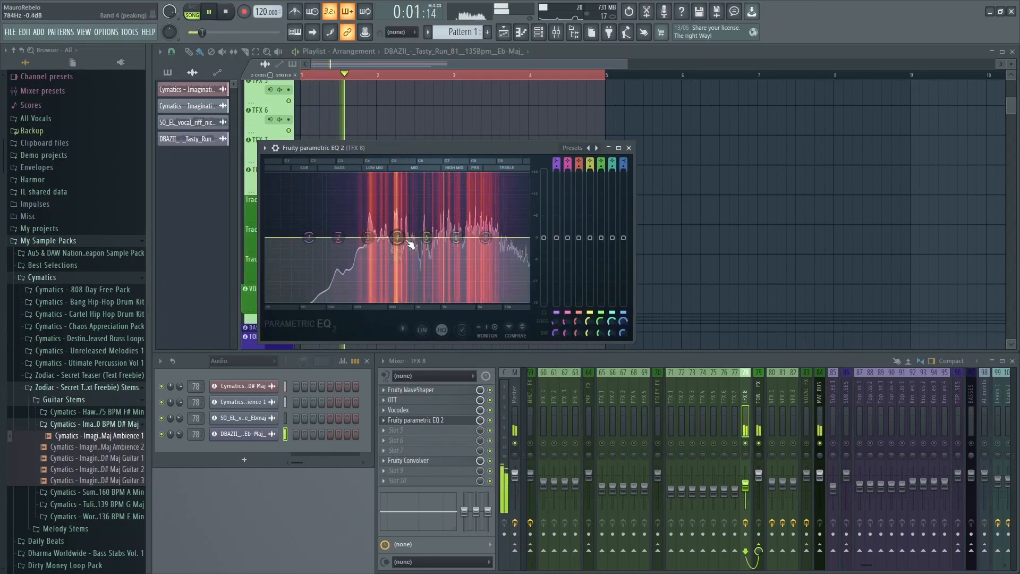
{"action": "key", "text": "space"}
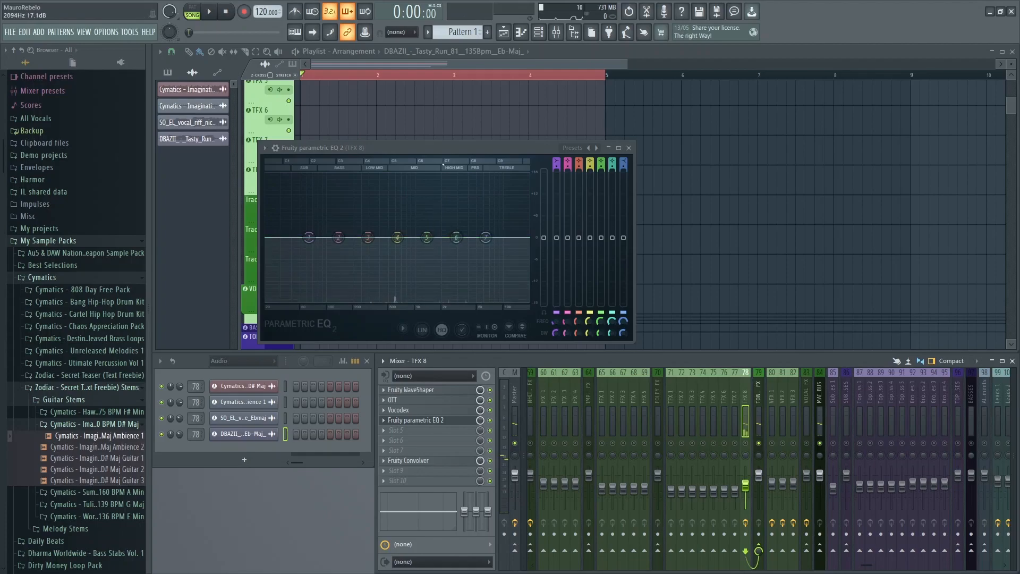
Load the 20Hz + 18kHz cut preset in Fruity parametric EQ 2, set band 7's frequency to 18000 and play the loop
{"action": "left_click_drag", "start_coordinate": [462, 239], "coordinate": [456, 240]}
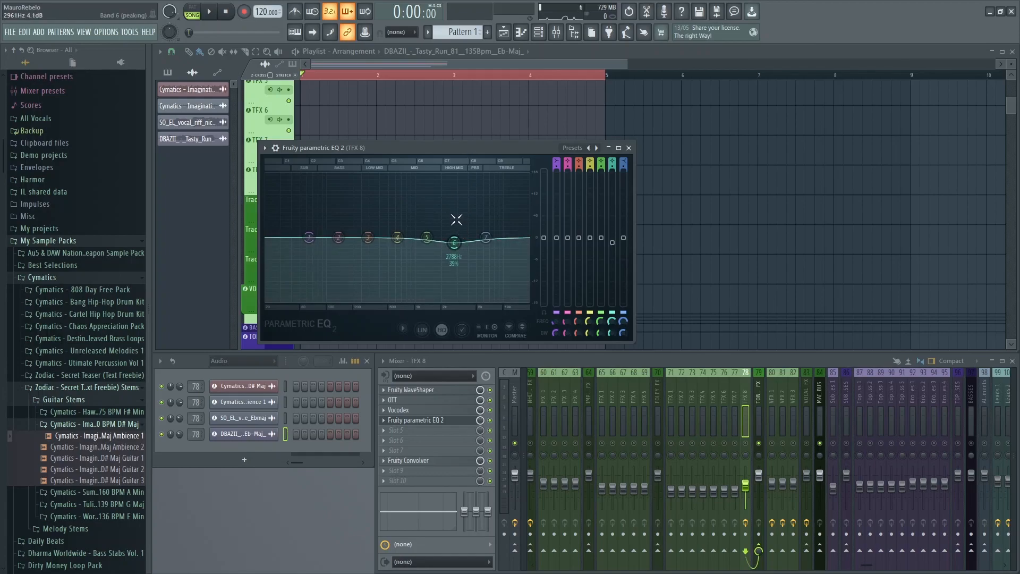
{"action": "left_click", "coordinate": [745, 443]}
{"action": "left_click", "coordinate": [603, 184]}
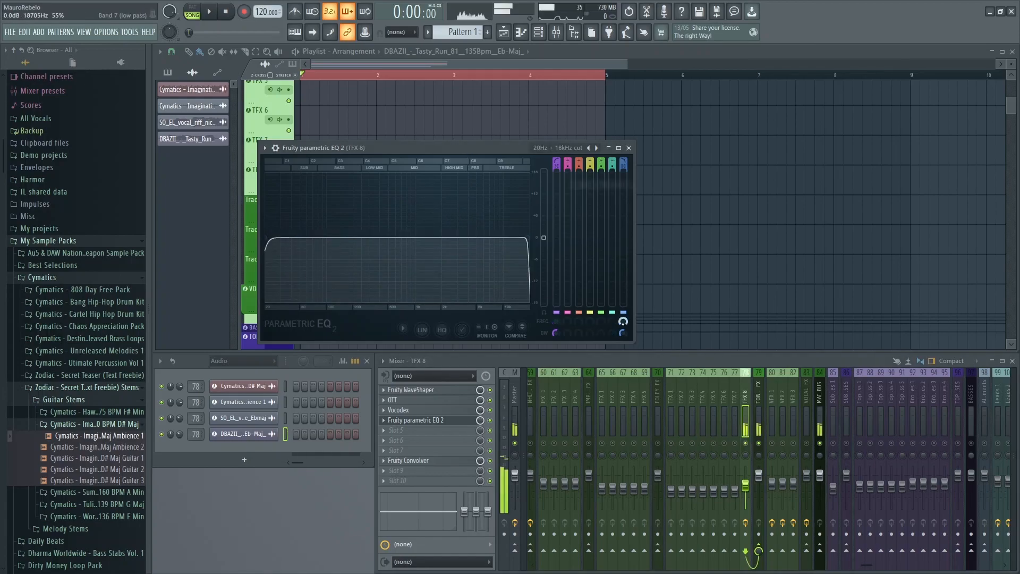
{"action": "right_click", "coordinate": [623, 322]}
{"action": "left_click", "coordinate": [684, 491]}
{"action": "type", "text": "1"}
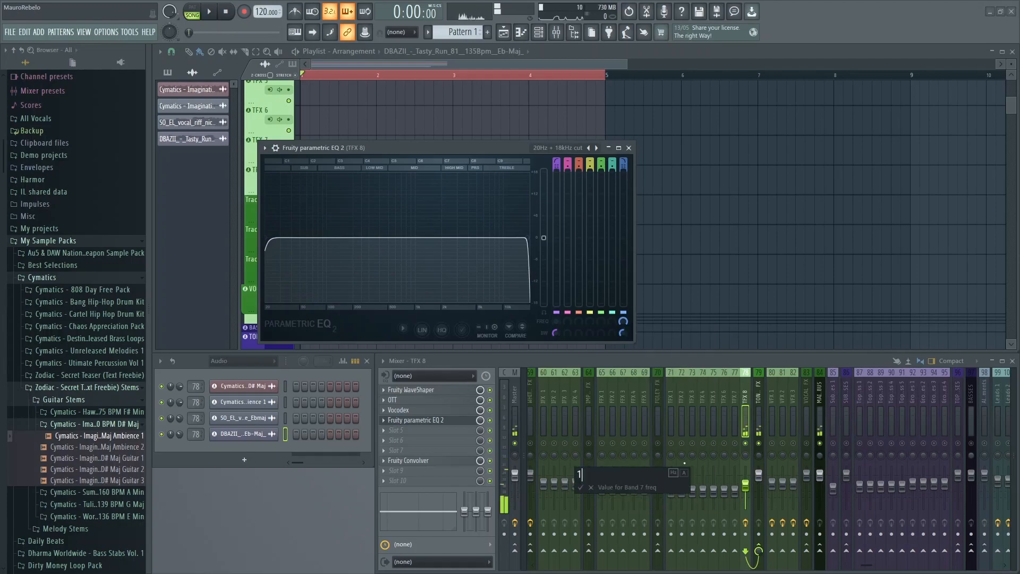
{"action": "type", "text": "8000"}
{"action": "key", "text": "Return"}
{"action": "key", "text": "space"}
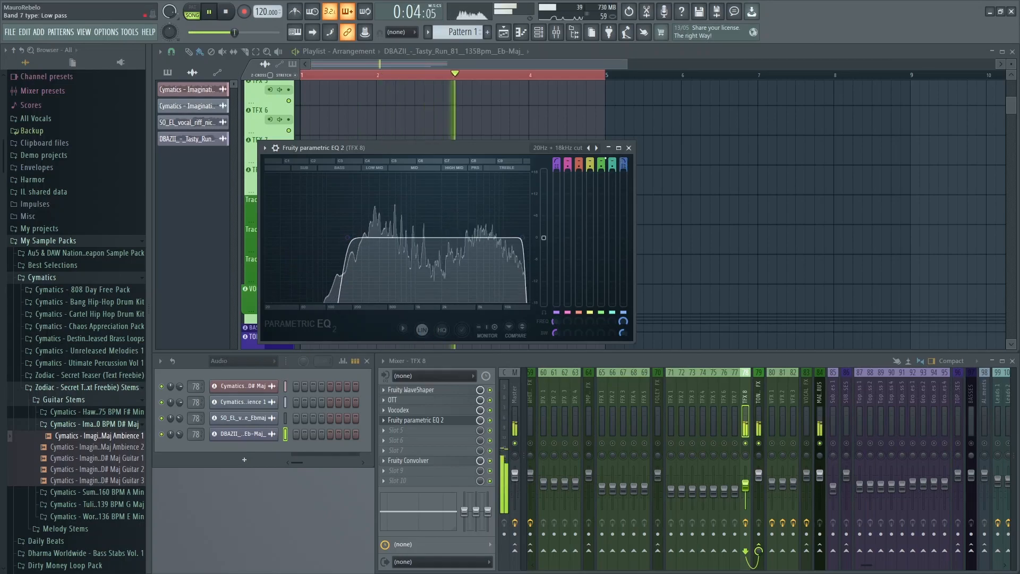
Shape band 6 into a wide dip around the high mids and lower band 7's low-pass cutoff to about 14570 Hz
{"action": "right_click", "coordinate": [612, 160]}
{"action": "left_click", "coordinate": [623, 166]}
{"action": "left_click_drag", "start_coordinate": [522, 242], "coordinate": [477, 259]}
{"action": "scroll", "coordinate": [477, 260], "scroll_direction": "up", "scroll_amount": 3}
{"action": "left_click_drag", "start_coordinate": [623, 322], "coordinate": [623, 326]}
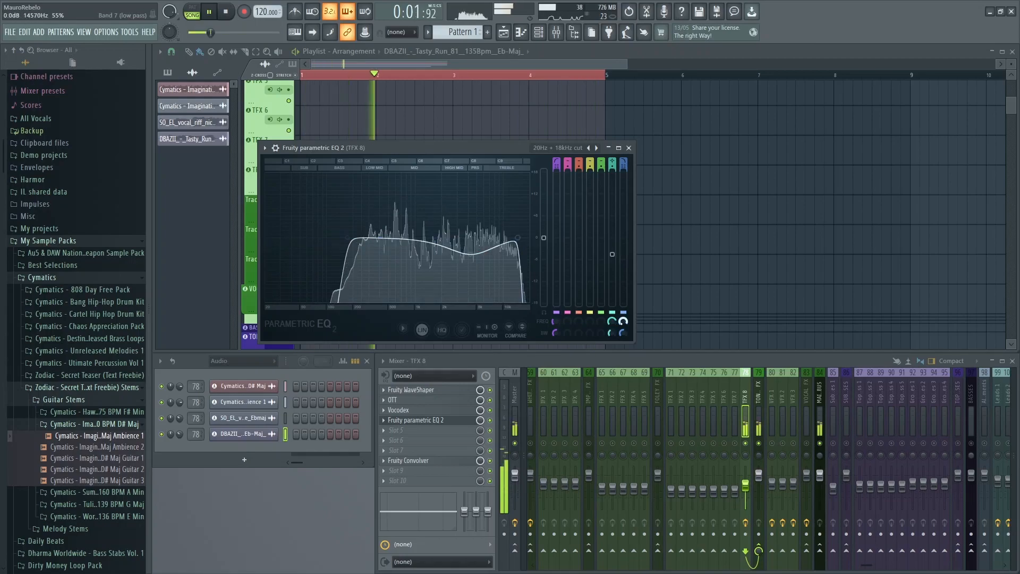
{"action": "left_click_drag", "start_coordinate": [470, 254], "coordinate": [469, 257]}
{"action": "key", "text": "space"}
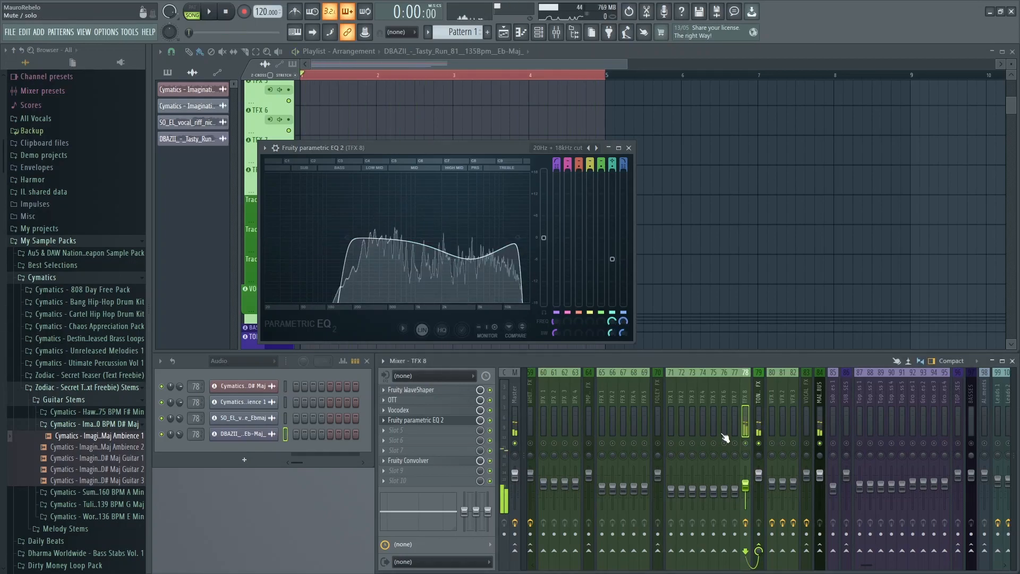
Shape band 2 into a shallow dip in the low mids, listen to the loop and close the EQ
{"action": "left_click_drag", "start_coordinate": [566, 161], "coordinate": [567, 150]}
{"action": "left_click_drag", "start_coordinate": [340, 237], "coordinate": [366, 205]}
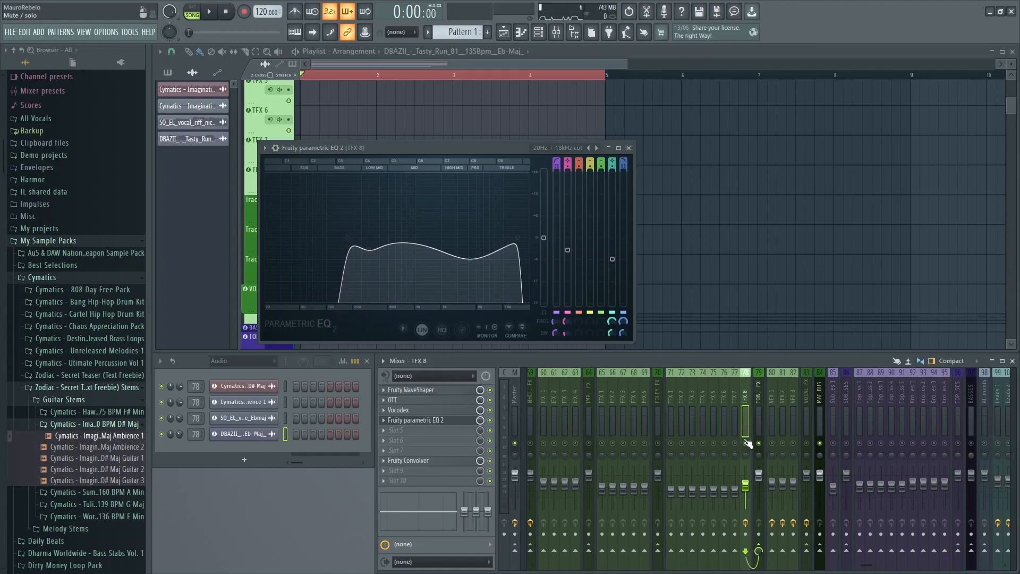
{"action": "key", "text": "space"}
{"action": "right_click", "coordinate": [425, 400]}
{"action": "key", "text": "Escape"}
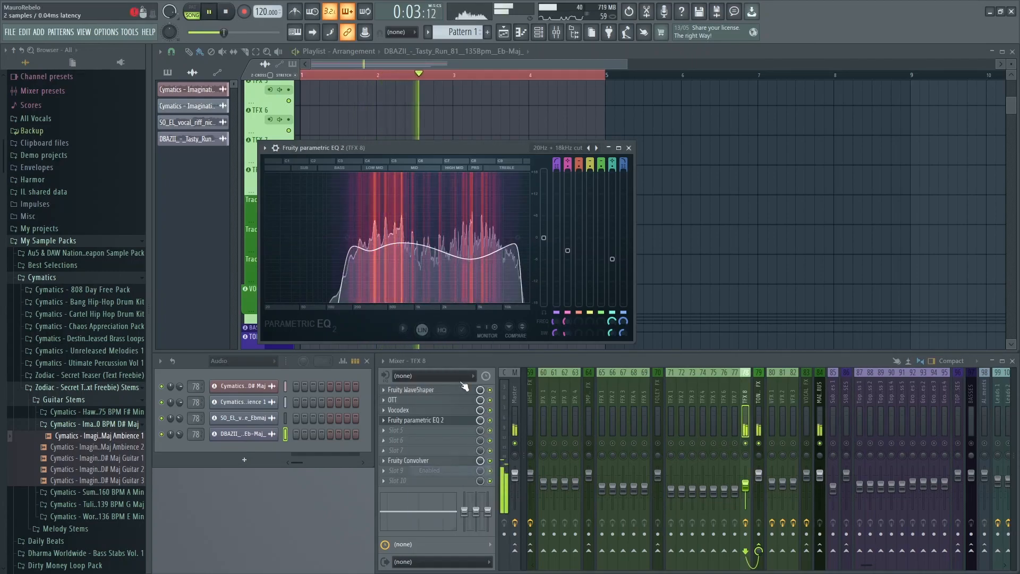
{"action": "left_click", "coordinate": [628, 147]}
{"action": "key", "text": "space"}
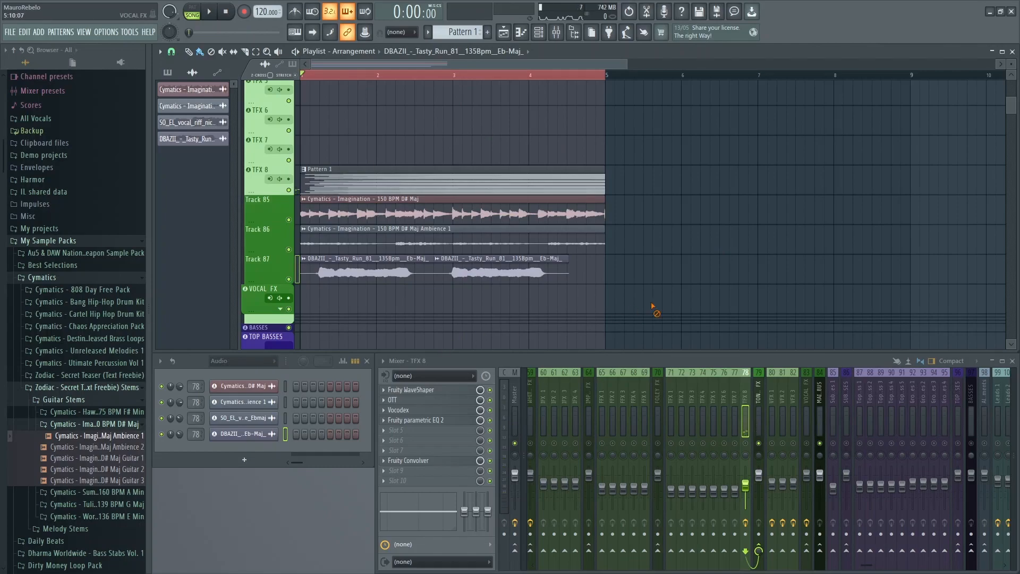
Insert Fruity Phaser in the fifth effect slot of TFX 8 and audition its Aqua Nice preset on the loop
{"action": "left_click", "coordinate": [419, 426]}
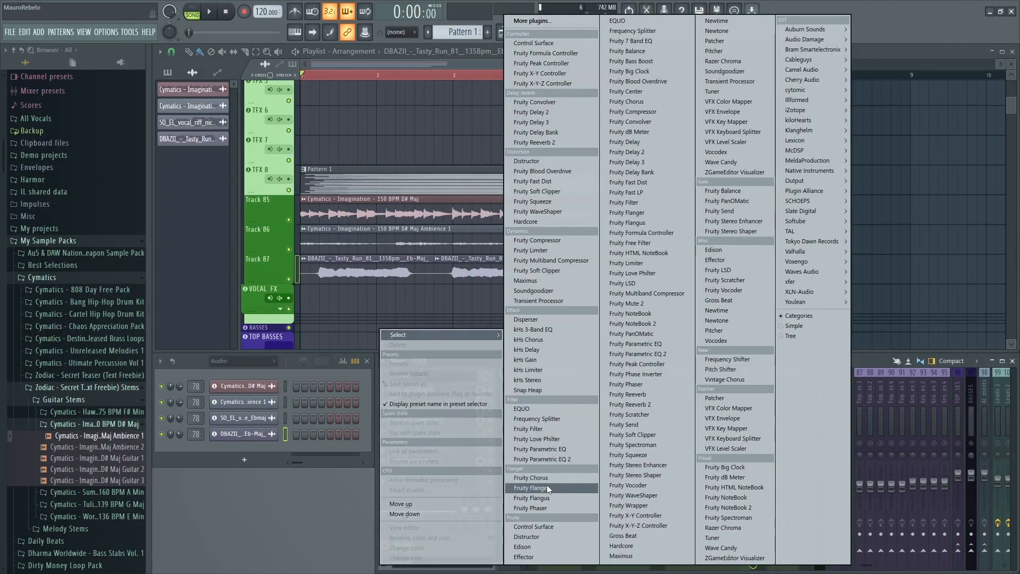
{"action": "left_click", "coordinate": [547, 507]}
{"action": "key", "text": "space"}
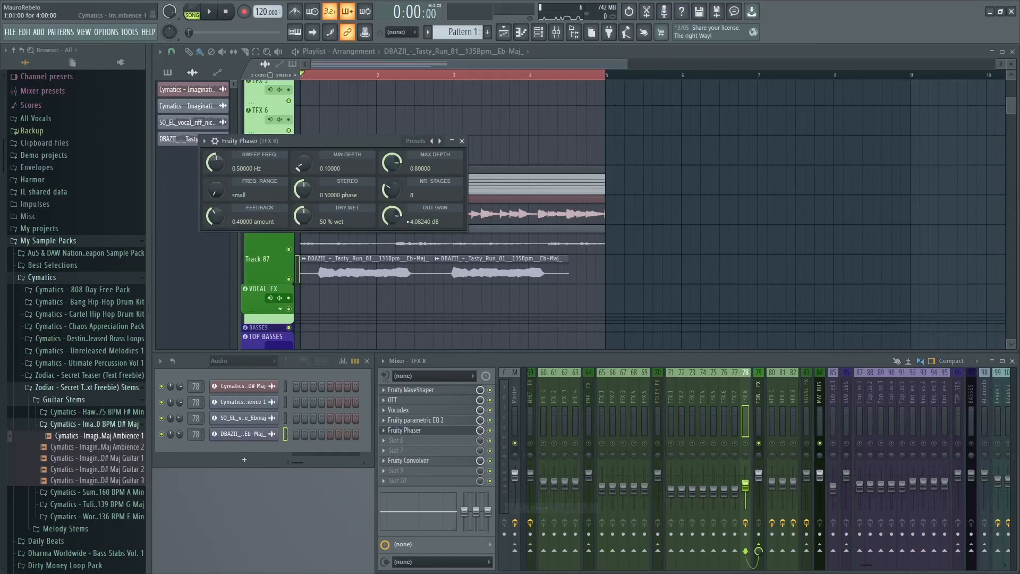
{"action": "left_click", "coordinate": [500, 145]}
{"action": "left_click", "coordinate": [501, 145]}
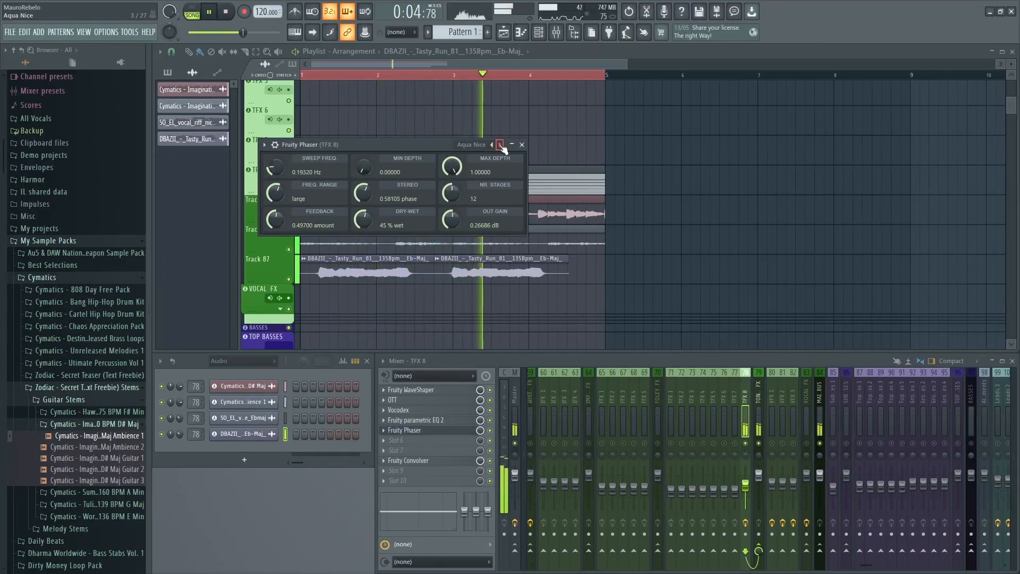
Insert Fruity Flanger in the sixth effect slot of TFX 8 and load its Chorusy preset while the loop plays
{"action": "left_click", "coordinate": [405, 439]}
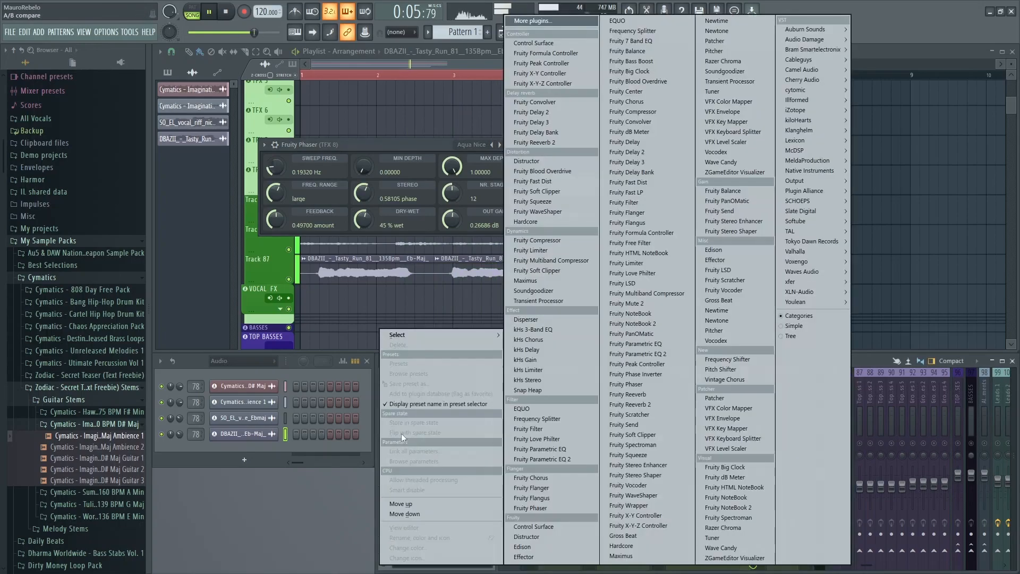
{"action": "left_click", "coordinate": [531, 487]}
{"action": "left_click_drag", "start_coordinate": [414, 158], "coordinate": [506, 164]}
{"action": "left_click", "coordinate": [546, 160]}
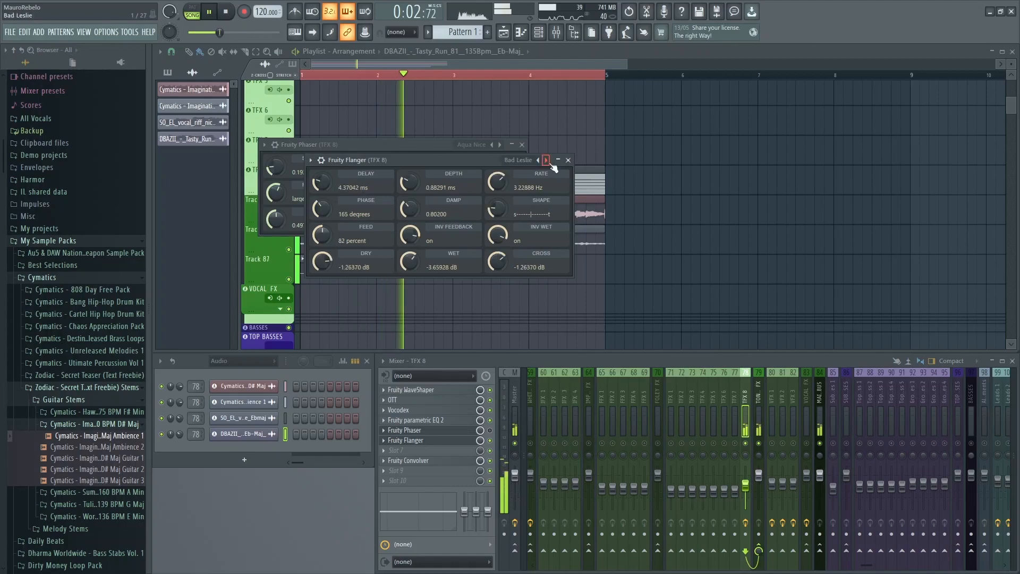
{"action": "left_click", "coordinate": [546, 160]}
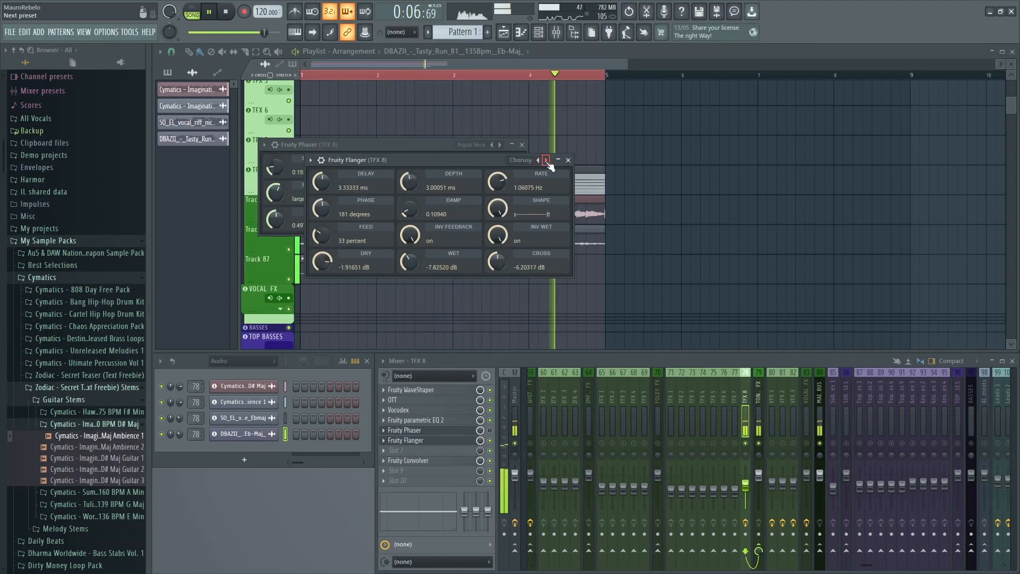
{"action": "left_click", "coordinate": [568, 160]}
{"action": "key", "text": "space"}
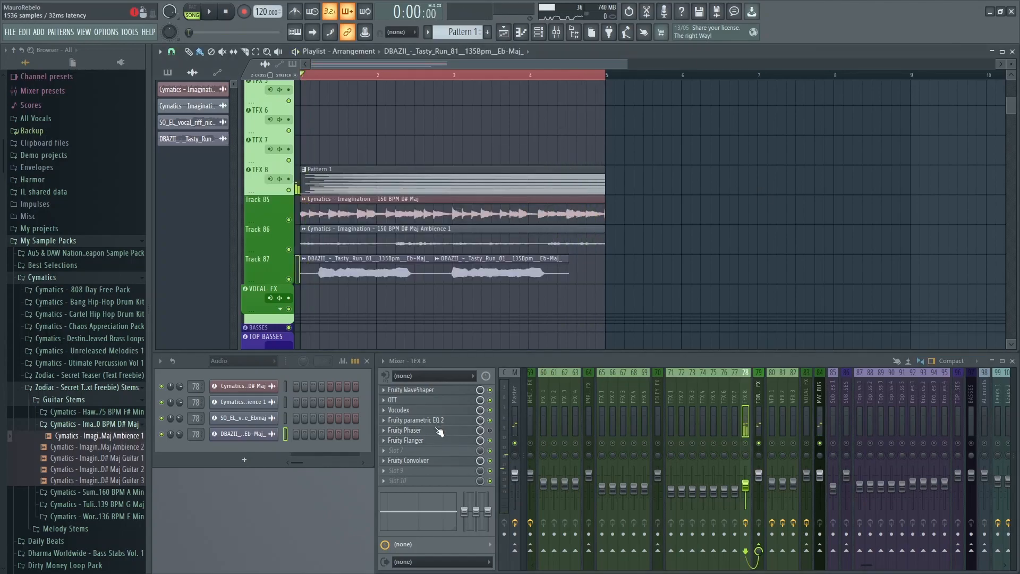
Remove Fruity Phaser from TFX 8 and move Fruity Flanger up into the fifth effect slot
{"action": "left_click", "coordinate": [406, 440]}
{"action": "left_click", "coordinate": [568, 160]}
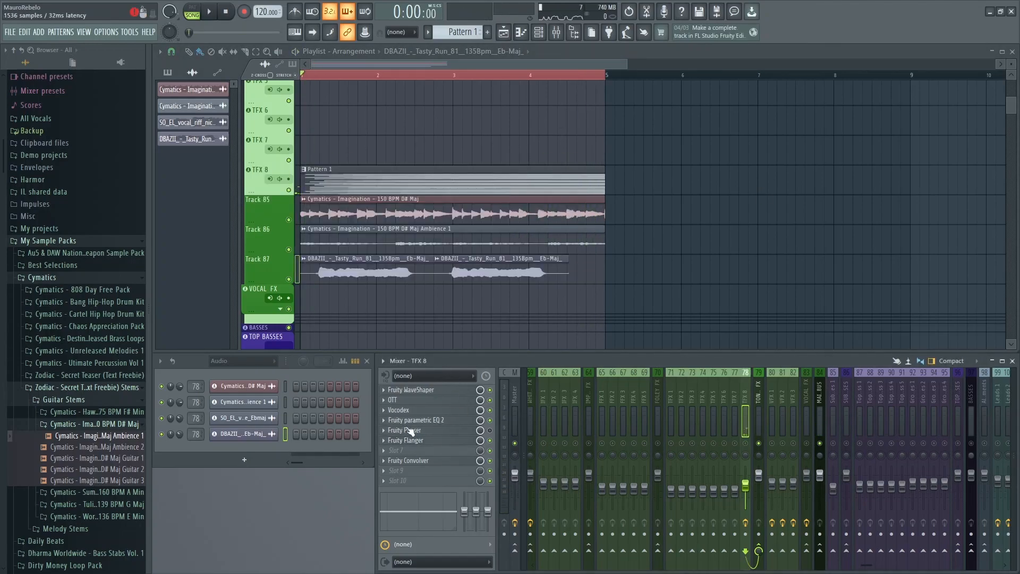
{"action": "key", "text": "Return"}
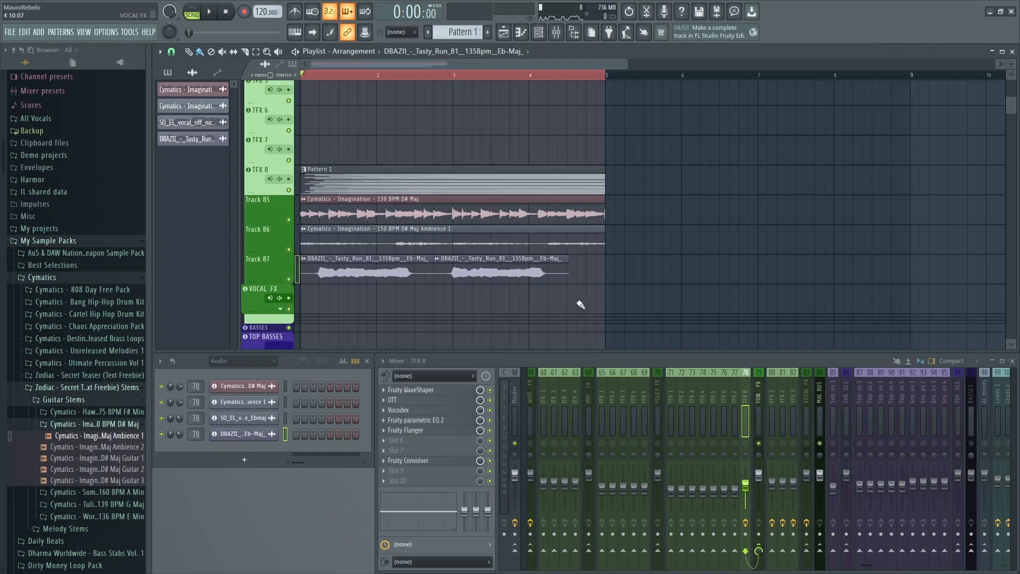
Insert Replika in the sixth effect slot of TFX 8 and set its delay time to 1/64 dotted
{"action": "right_click", "coordinate": [404, 431]}
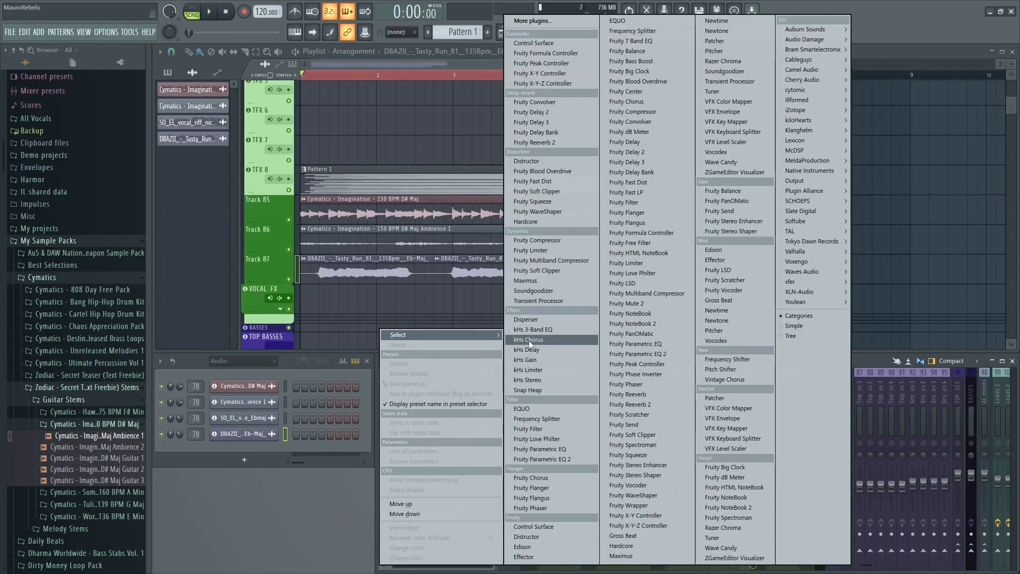
{"action": "left_click", "coordinate": [531, 341]}
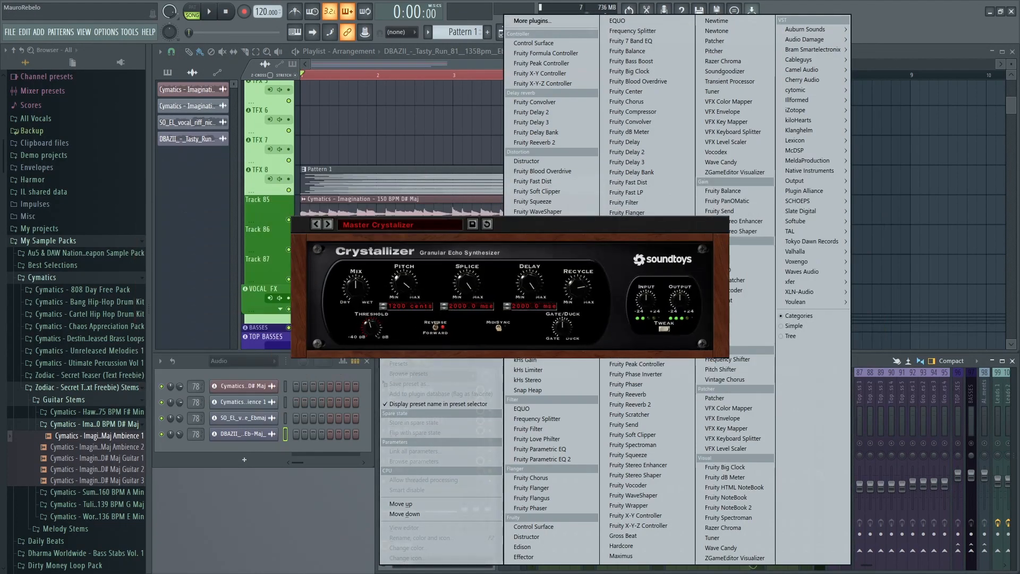
{"action": "mouse_move", "coordinate": [821, 296]}
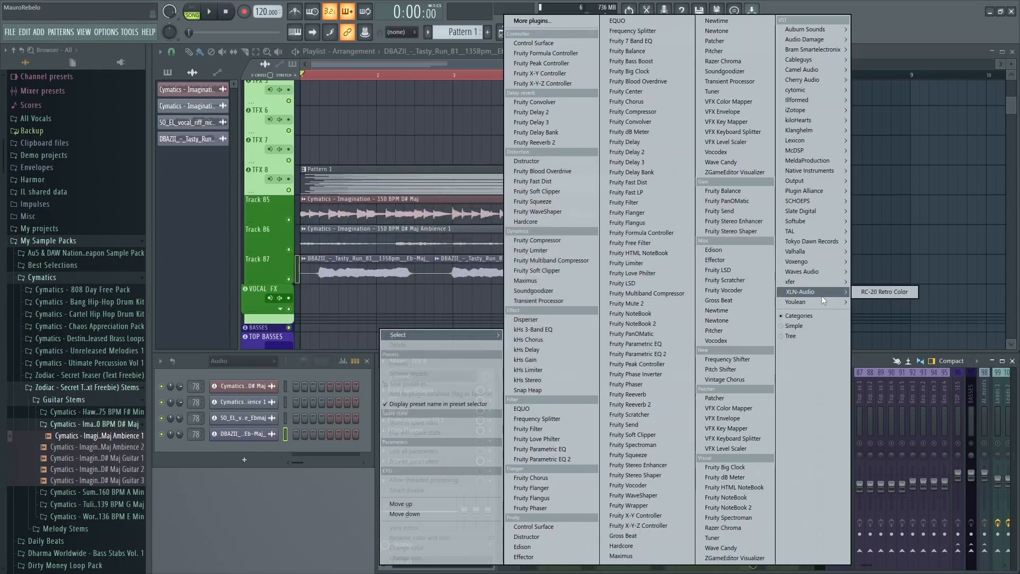
{"action": "mouse_move", "coordinate": [805, 72]}
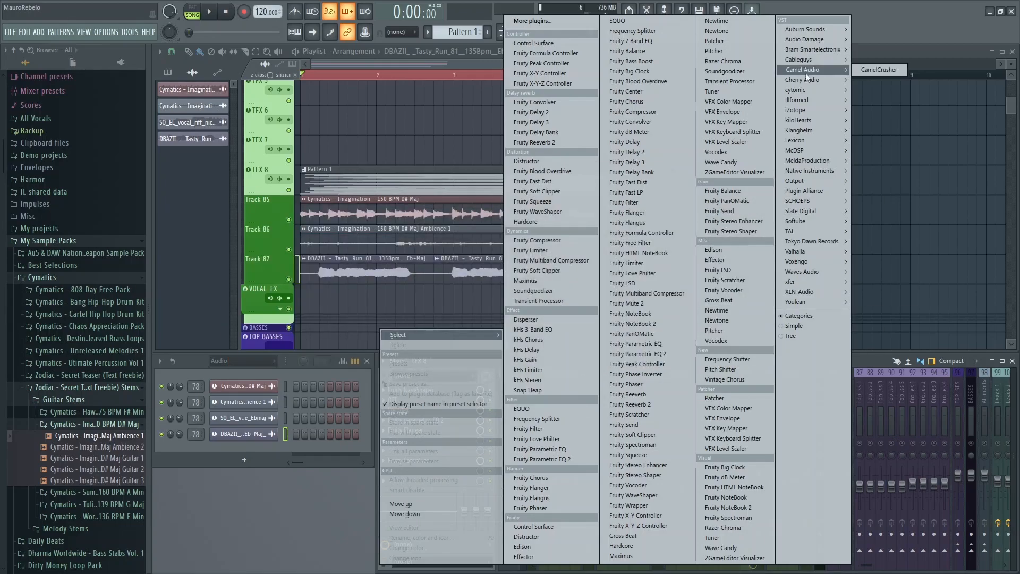
{"action": "left_click", "coordinate": [867, 197]}
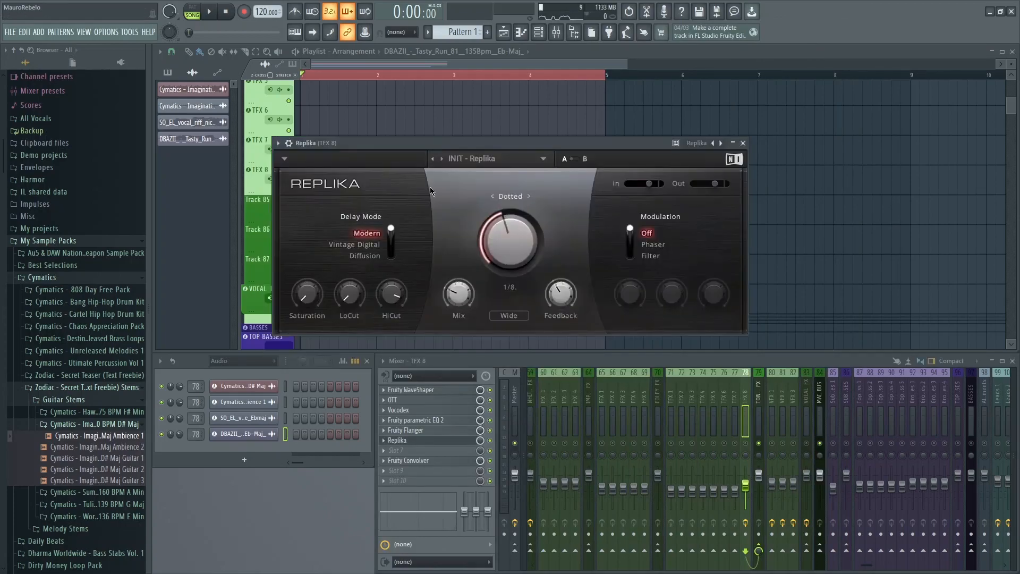
{"action": "left_click_drag", "start_coordinate": [509, 240], "coordinate": [509, 276]}
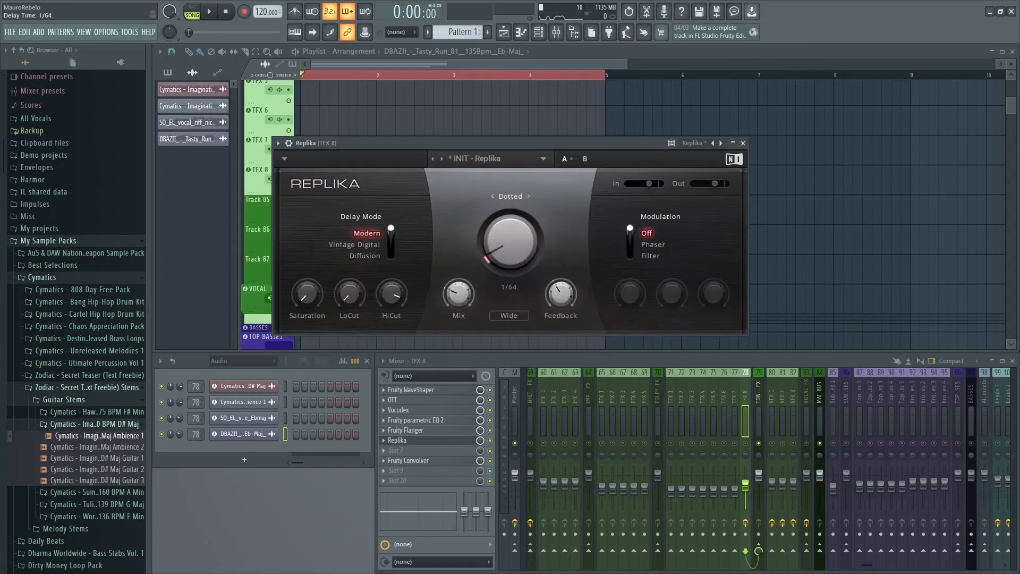
{"action": "left_click", "coordinate": [720, 143]}
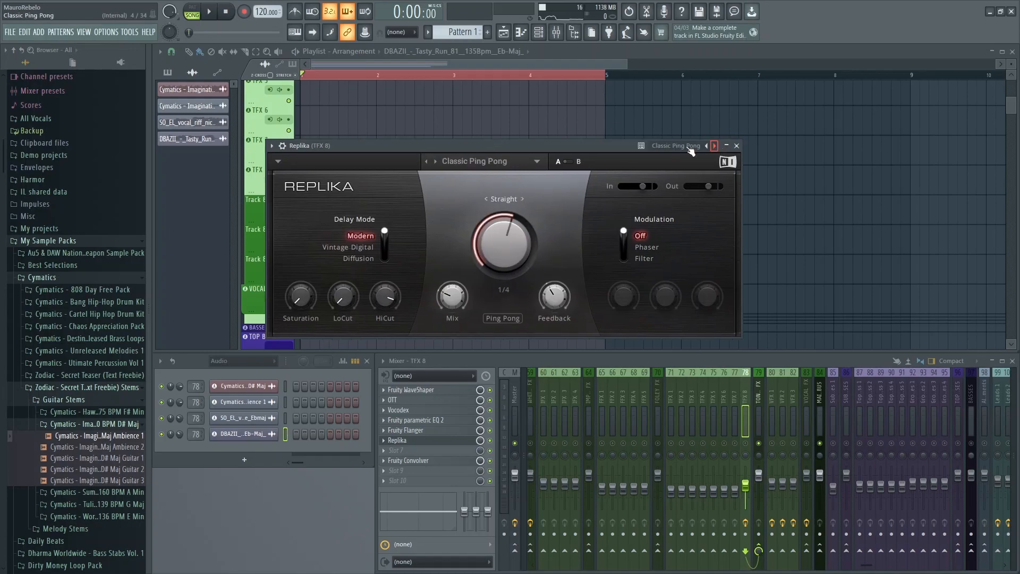
{"action": "left_click_drag", "start_coordinate": [505, 243], "coordinate": [505, 260]}
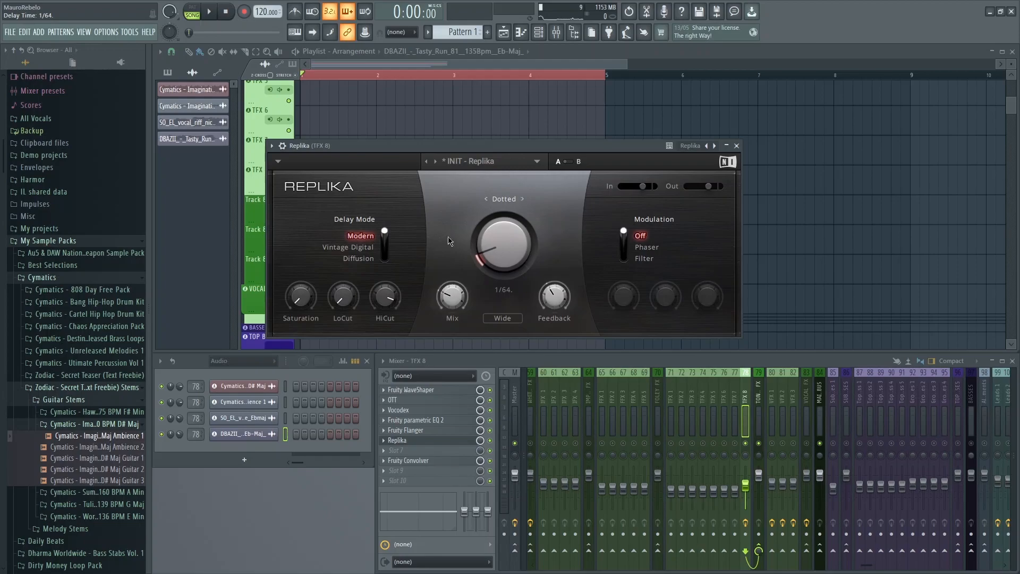
Audition Replika's Modern and Vintage Digital delay modes over the loop and select Diffusion
{"action": "left_click", "coordinate": [384, 247]}
{"action": "left_click", "coordinate": [385, 233]}
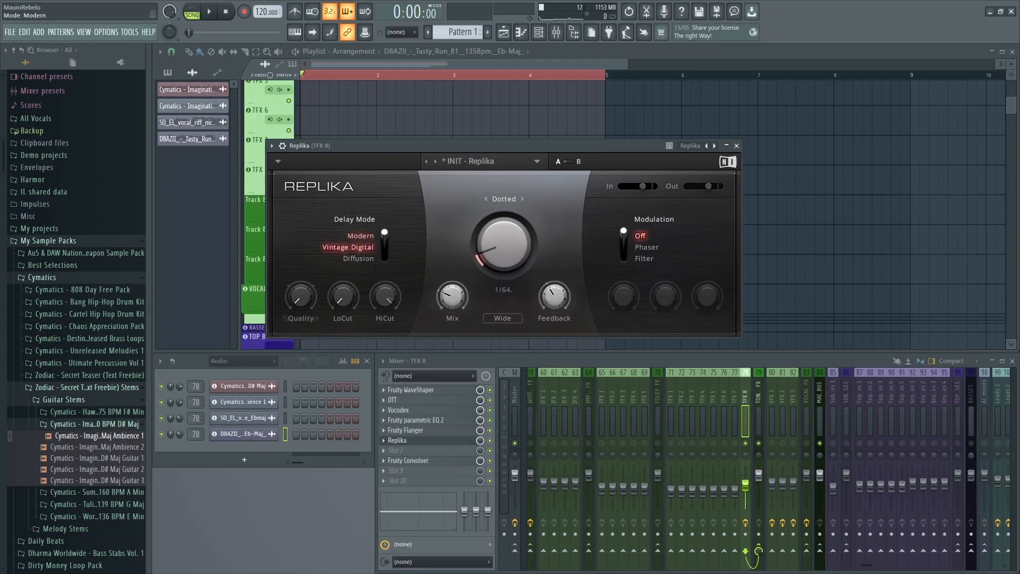
{"action": "key", "text": "space"}
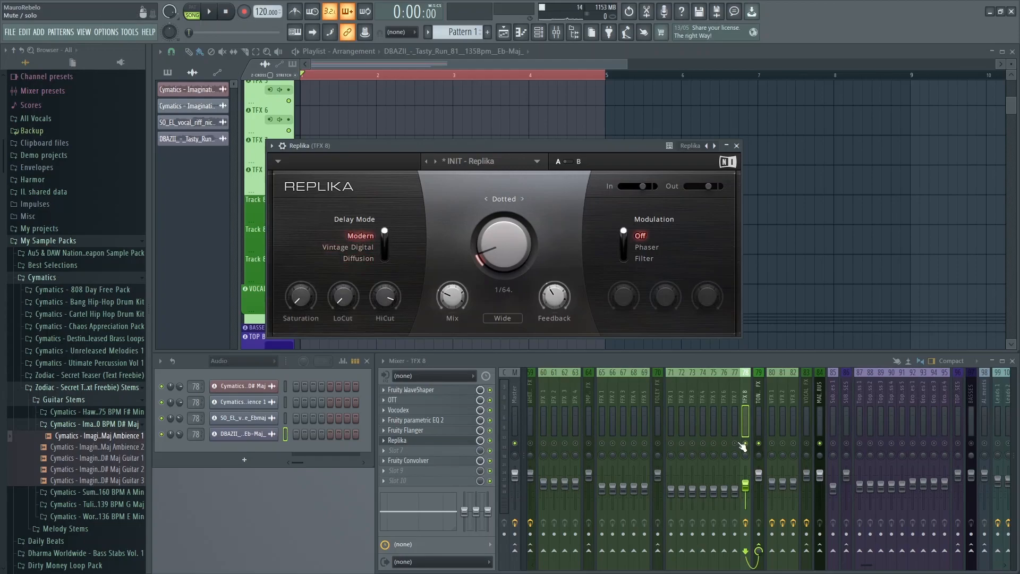
{"action": "left_click", "coordinate": [385, 247]}
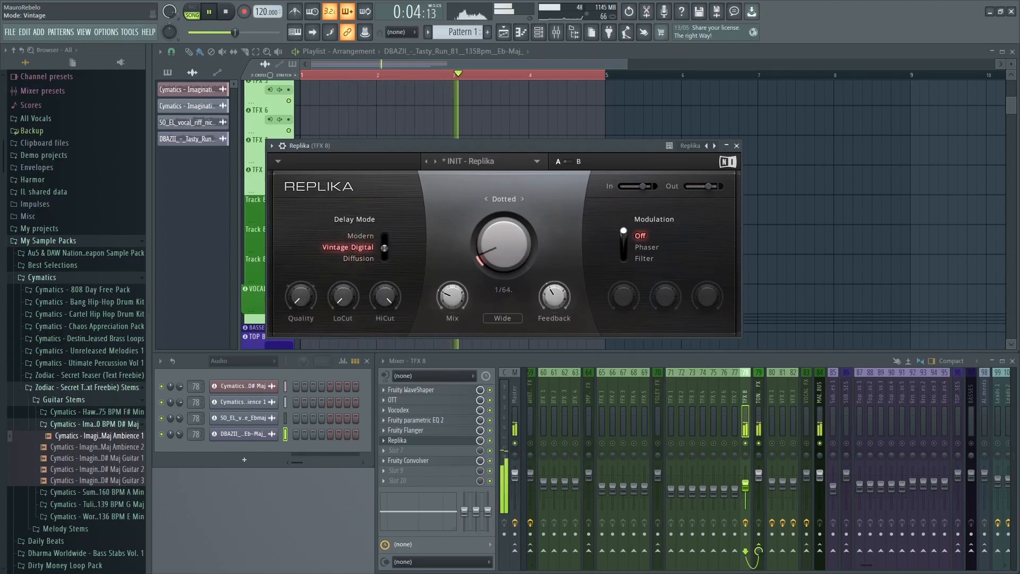
{"action": "left_click", "coordinate": [386, 258]}
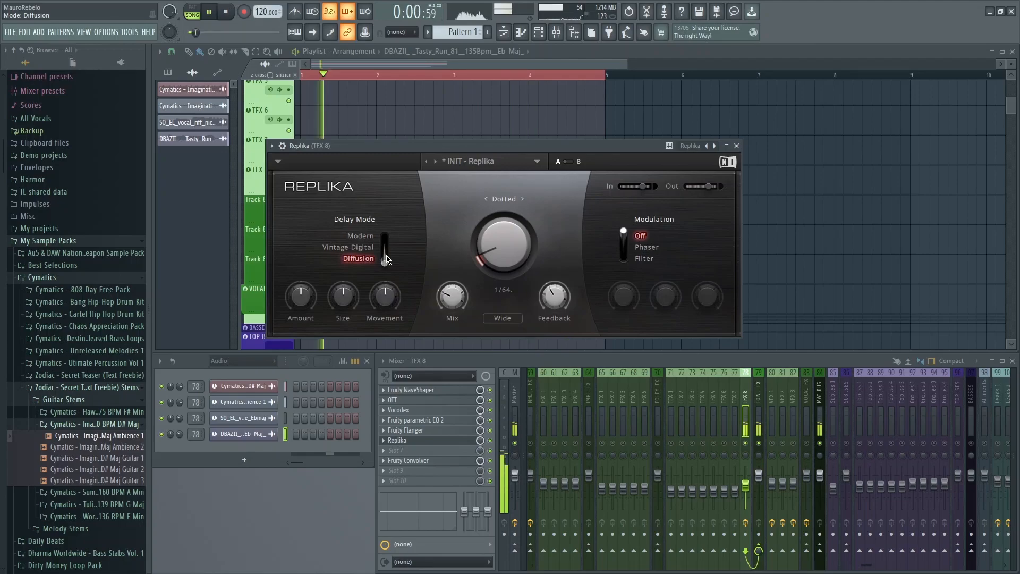
{"action": "left_click", "coordinate": [386, 259]}
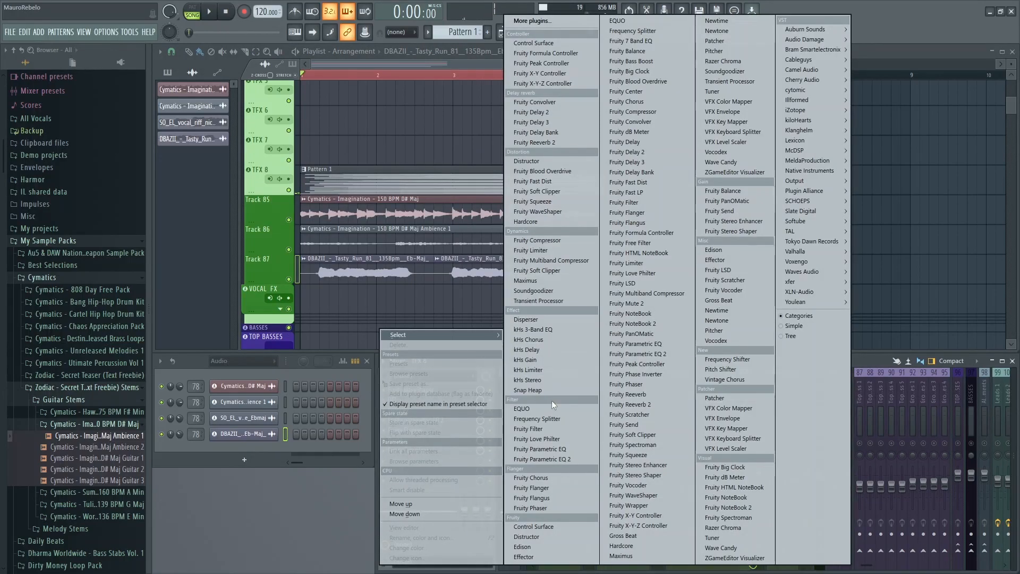
Insert Fruity parametric EQ 2 after Fruity Convolver with the 20Hz + 18kHz cut preset and raise its high-pass cutoff to about 207 Hz
{"action": "left_click", "coordinate": [552, 380]}
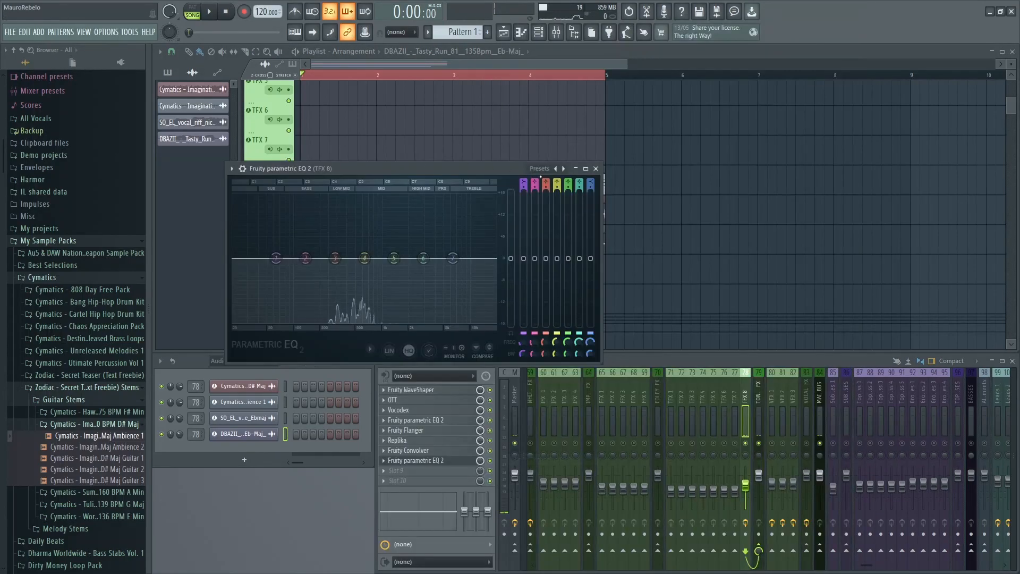
{"action": "right_click", "coordinate": [590, 342]}
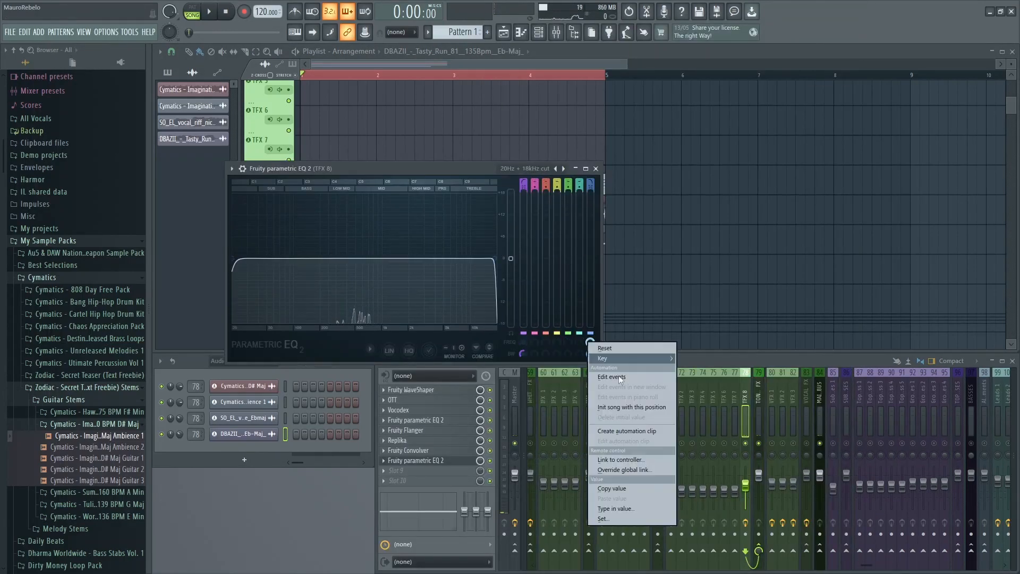
{"action": "left_click", "coordinate": [637, 518]}
{"action": "key", "text": "space"}
{"action": "left_click_drag", "start_coordinate": [523, 342], "coordinate": [523, 319]}
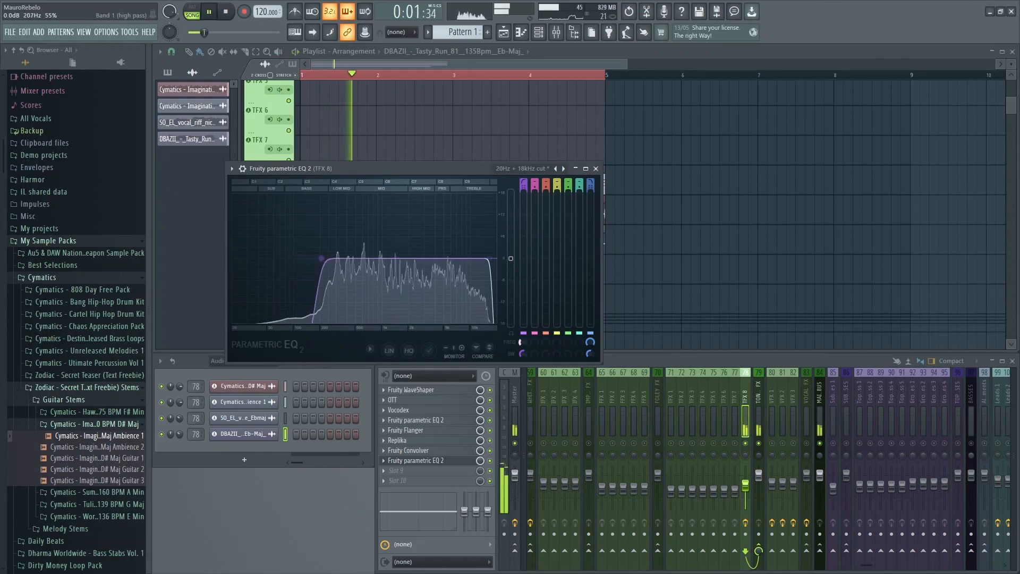
{"action": "key", "text": "space"}
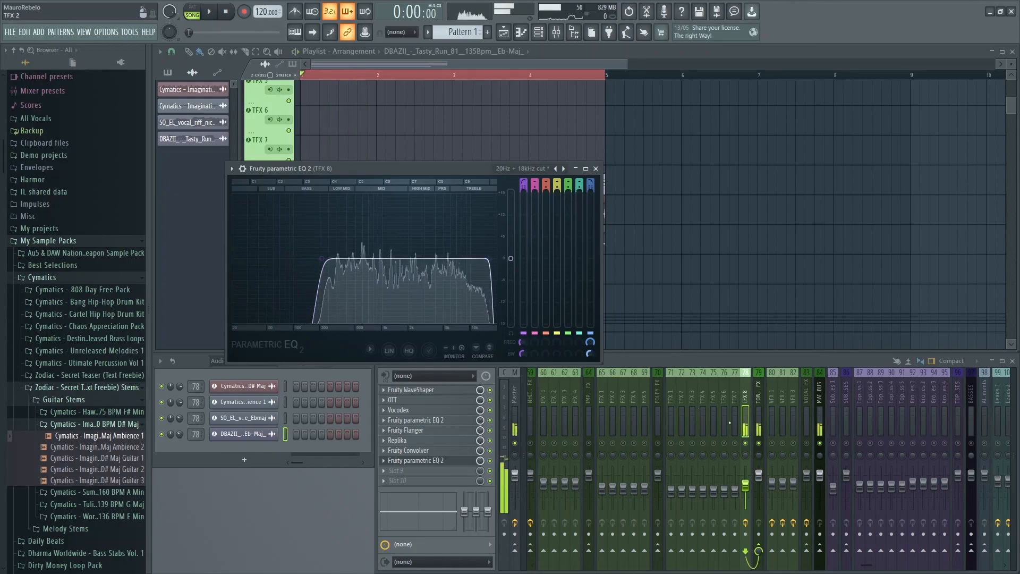
Make a gentle, wide low-mid cut of about 3 dB with band 2 of the last Parametric EQ 2 on TFX 8 during playback
{"action": "left_click", "coordinate": [749, 441]}
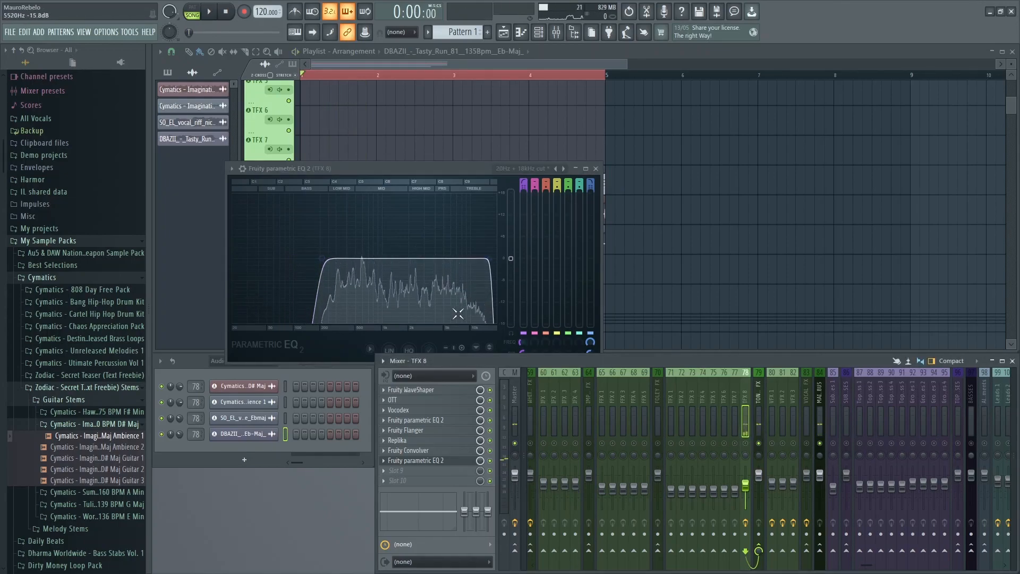
{"action": "key", "text": "space"}
{"action": "right_click", "coordinate": [535, 184]}
{"action": "left_click", "coordinate": [552, 192]}
{"action": "left_click_drag", "start_coordinate": [262, 259], "coordinate": [365, 270]}
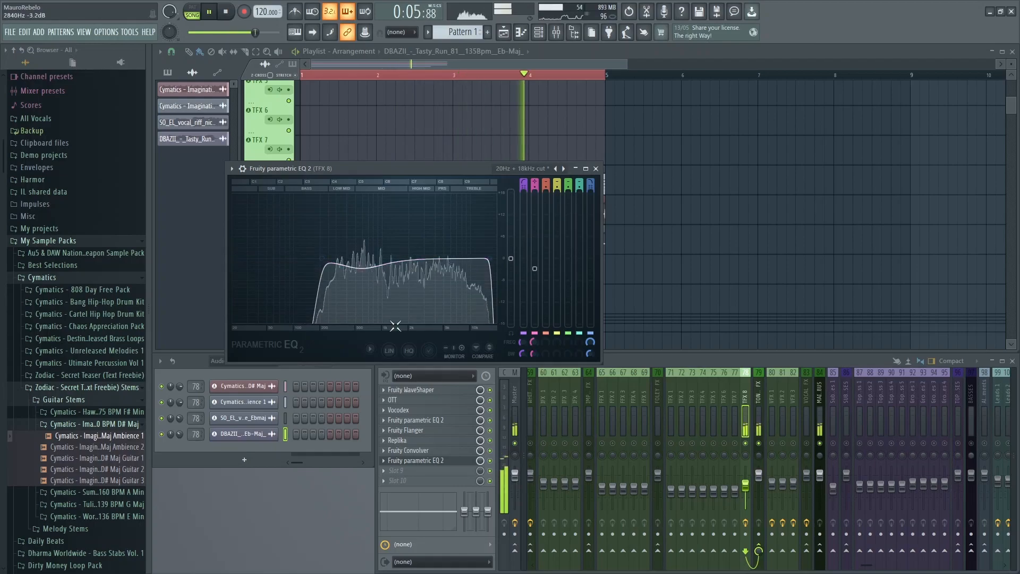
{"action": "left_click", "coordinate": [367, 346]}
{"action": "left_click", "coordinate": [427, 443]}
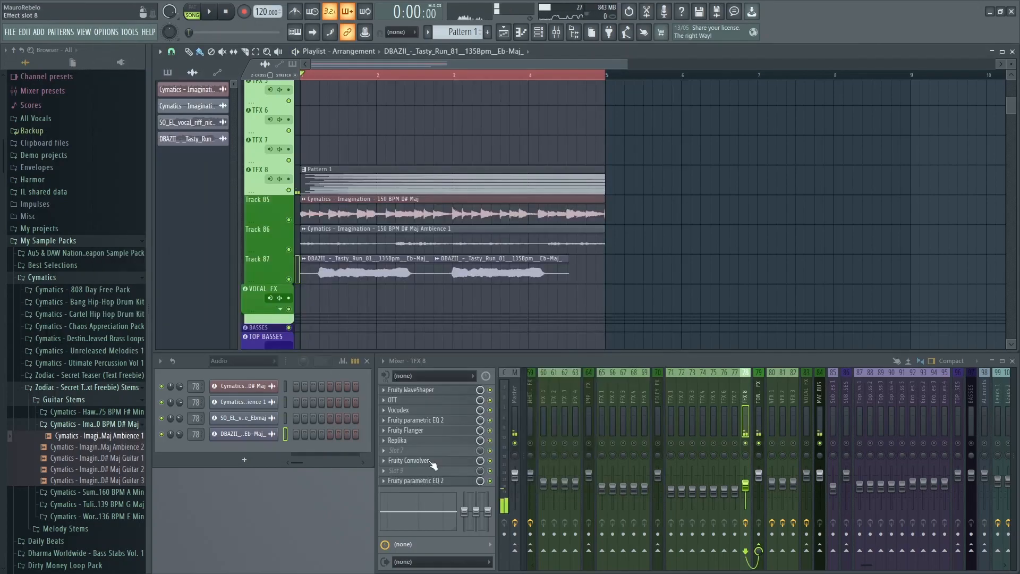
{"action": "scroll", "coordinate": [432, 462], "scroll_direction": "down", "scroll_amount": 1}
{"action": "scroll", "coordinate": [426, 467], "scroll_direction": "up", "scroll_amount": 2}
{"action": "scroll", "coordinate": [422, 481], "scroll_direction": "up", "scroll_amount": 2}
Load Edison on TFX 8 and set it to record on input
{"action": "key", "text": "ctrl+e"}
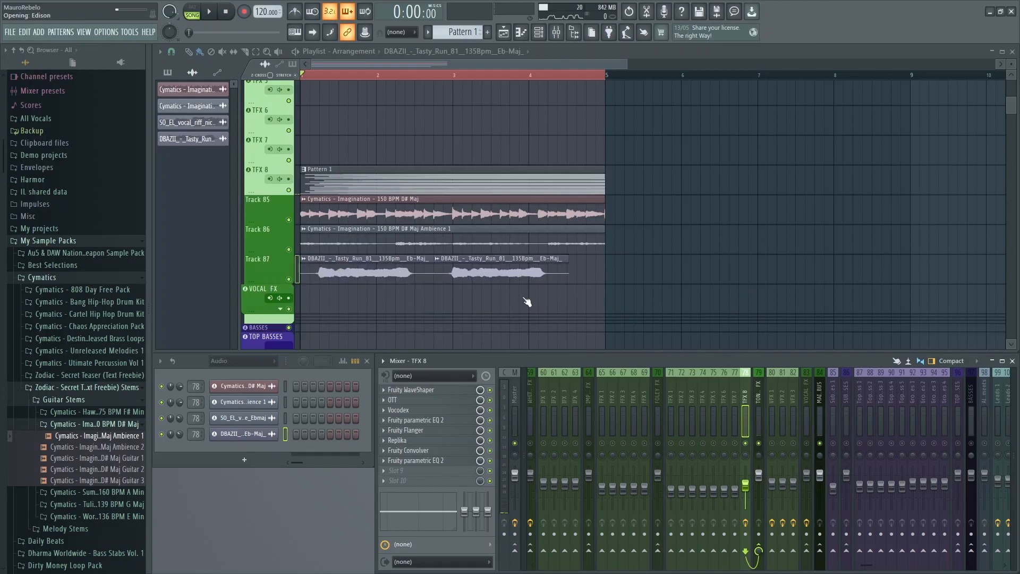
{"action": "left_click_drag", "start_coordinate": [466, 182], "coordinate": [670, 171]}
{"action": "left_click", "coordinate": [562, 189]}
{"action": "left_click", "coordinate": [562, 210]}
Move the empty ninth effect slot to the start of the TFX 8 chain and insert Fruity Flanger there
{"action": "left_click_drag", "start_coordinate": [422, 470], "coordinate": [416, 389]}
{"action": "left_click", "coordinate": [416, 388]}
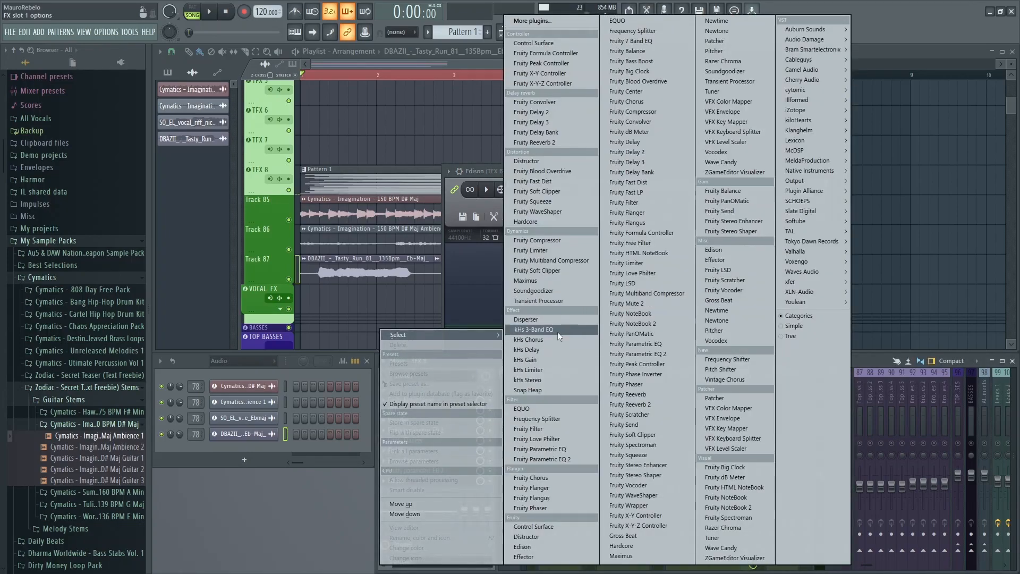
{"action": "left_click", "coordinate": [549, 487]}
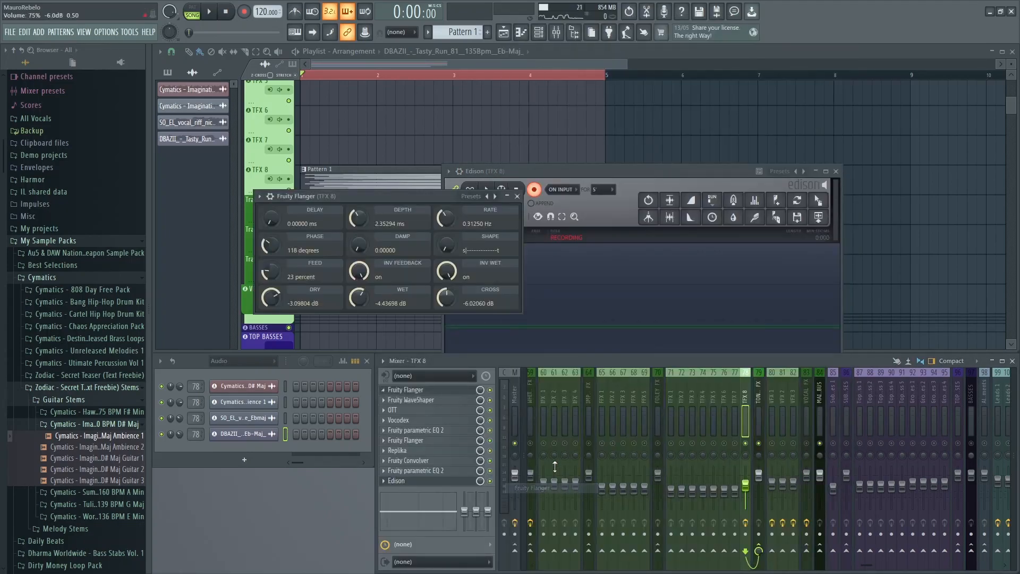
{"action": "left_click", "coordinate": [517, 196]}
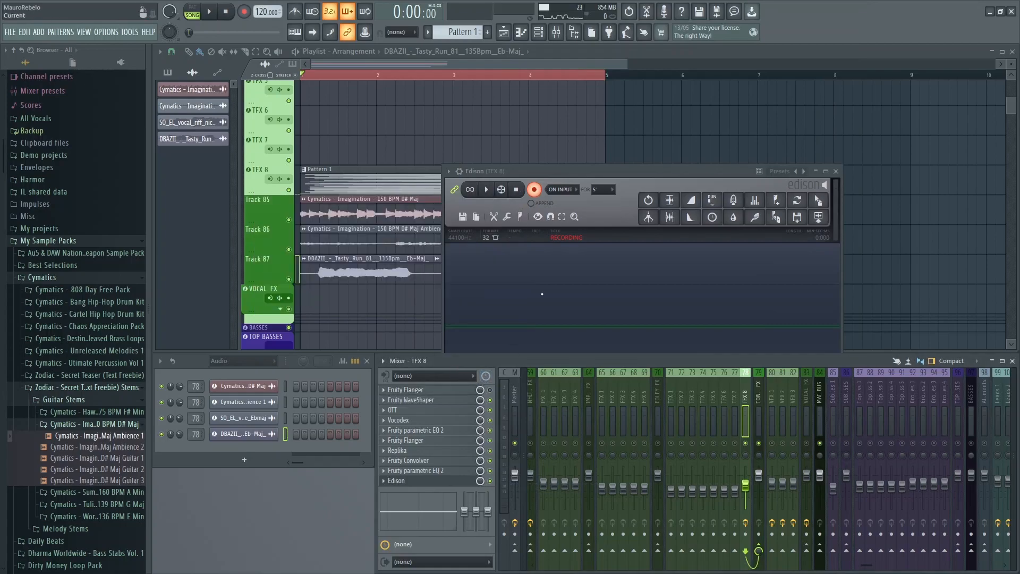
{"action": "left_click_drag", "start_coordinate": [575, 172], "coordinate": [742, 90]}
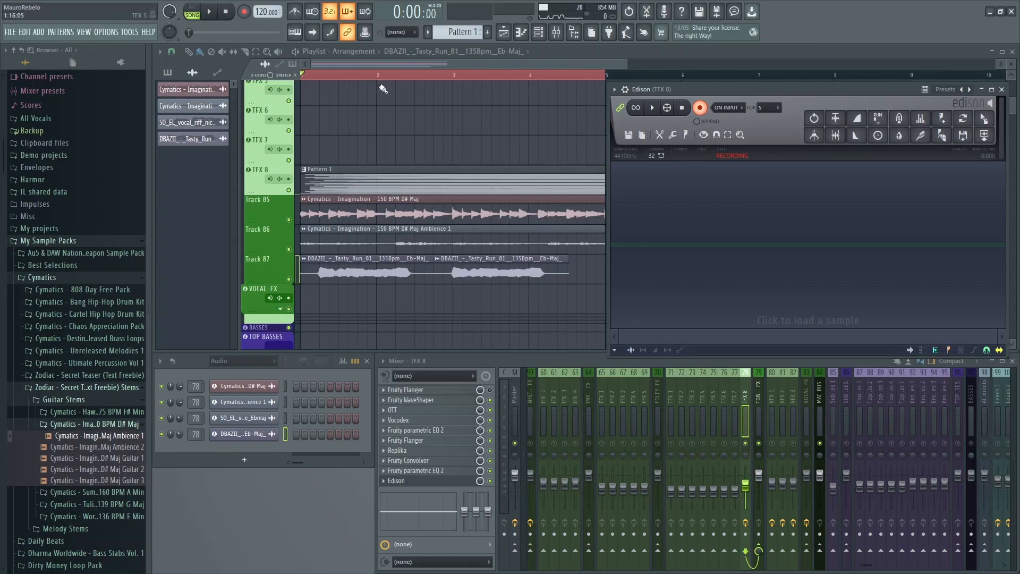
{"action": "left_click_drag", "start_coordinate": [742, 92], "coordinate": [742, 91]}
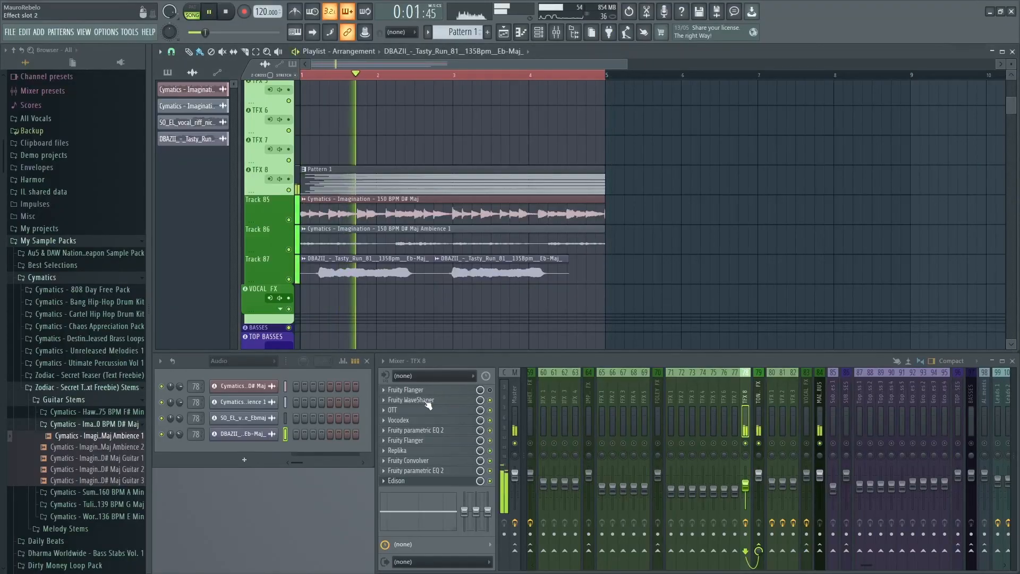
Check the OTT and the mid-chain Parametric EQ 2 on TFX 8 while the loop plays
{"action": "left_click", "coordinate": [424, 413]}
{"action": "left_click", "coordinate": [622, 167]}
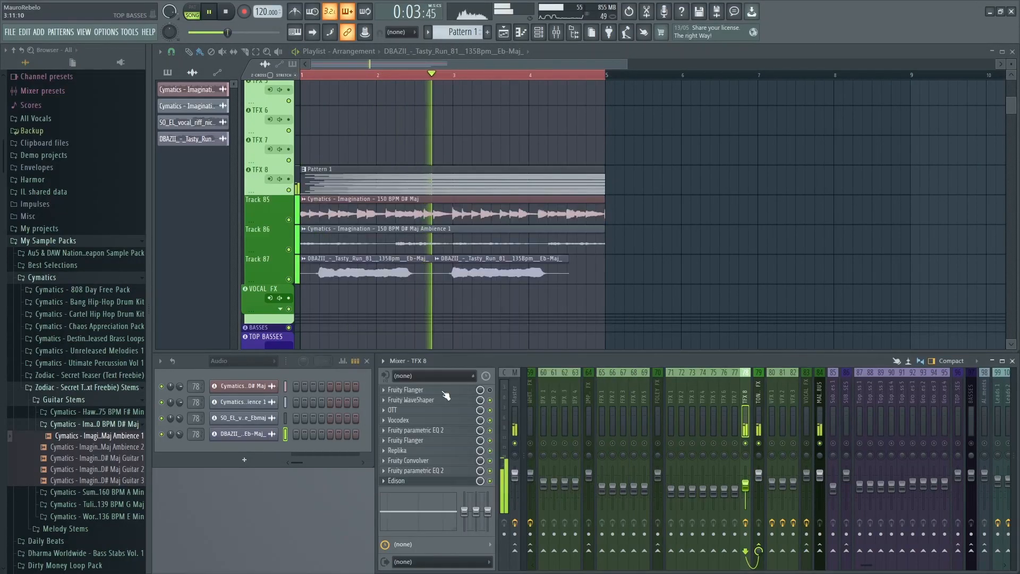
{"action": "left_click", "coordinate": [421, 431]}
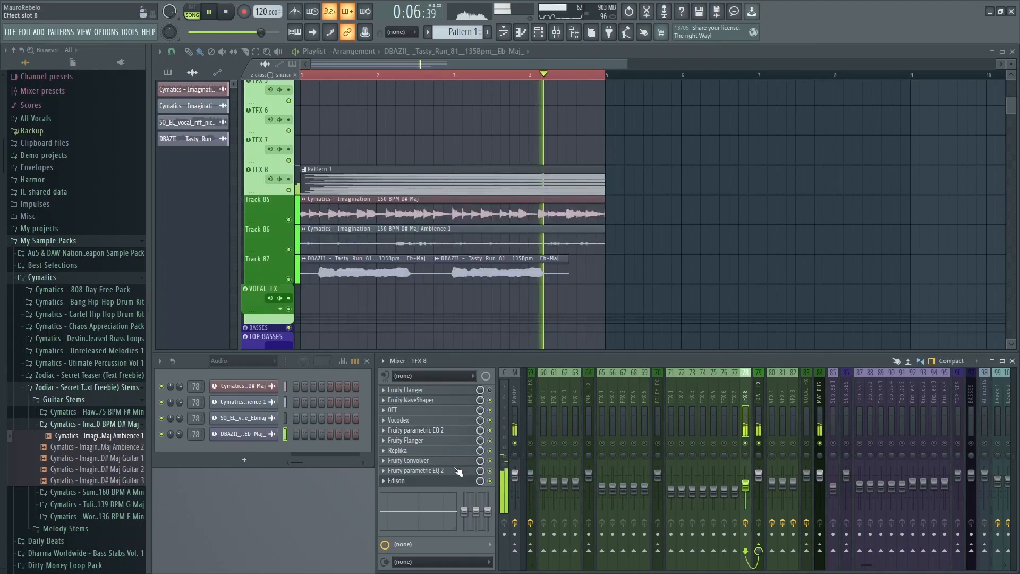
Enable band 6 in the last Parametric EQ 2 and sweep its narrow boost from about 9.6 kHz down to about 317 Hz and back into the highs
{"action": "left_click", "coordinate": [458, 471]}
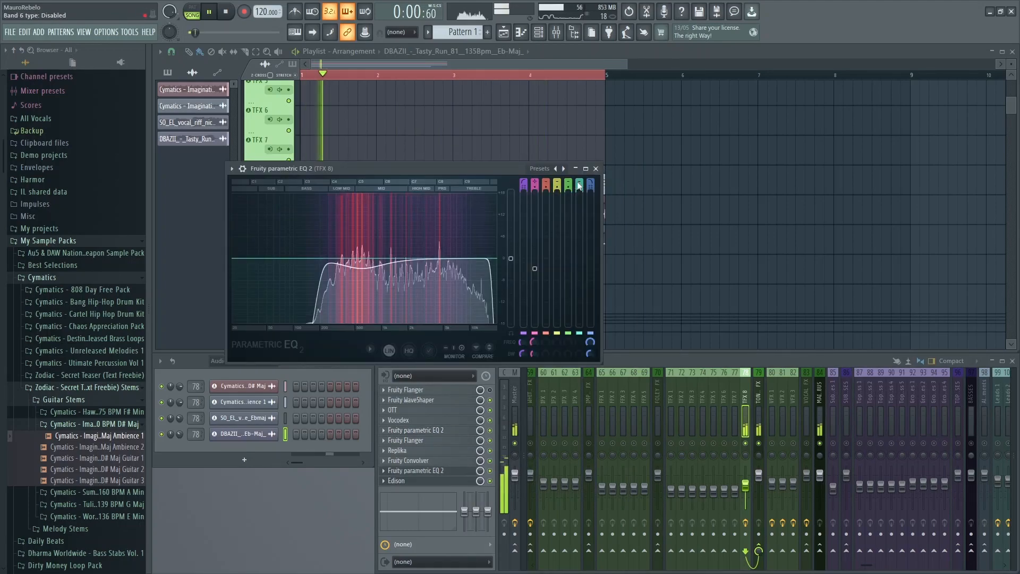
{"action": "left_click", "coordinate": [578, 185]}
{"action": "left_click_drag", "start_coordinate": [470, 258], "coordinate": [471, 235]}
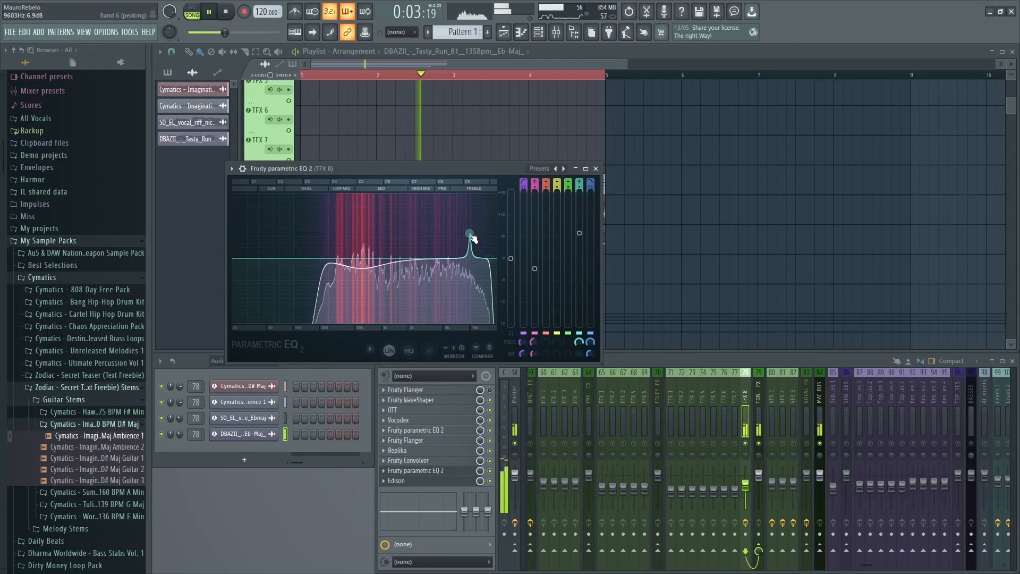
{"action": "left_click_drag", "start_coordinate": [473, 238], "coordinate": [338, 222]}
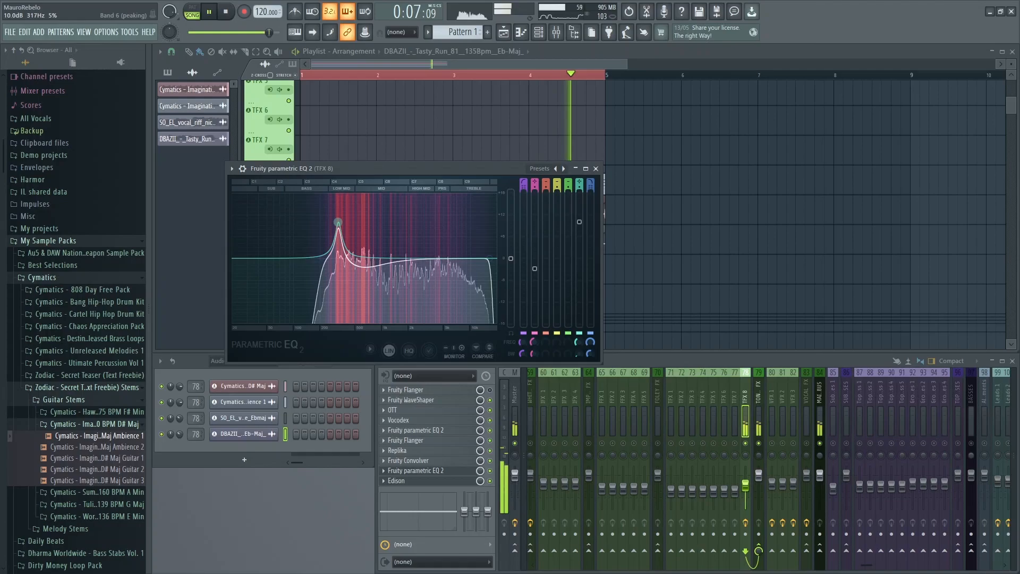
{"action": "left_click_drag", "start_coordinate": [337, 222], "coordinate": [463, 243]}
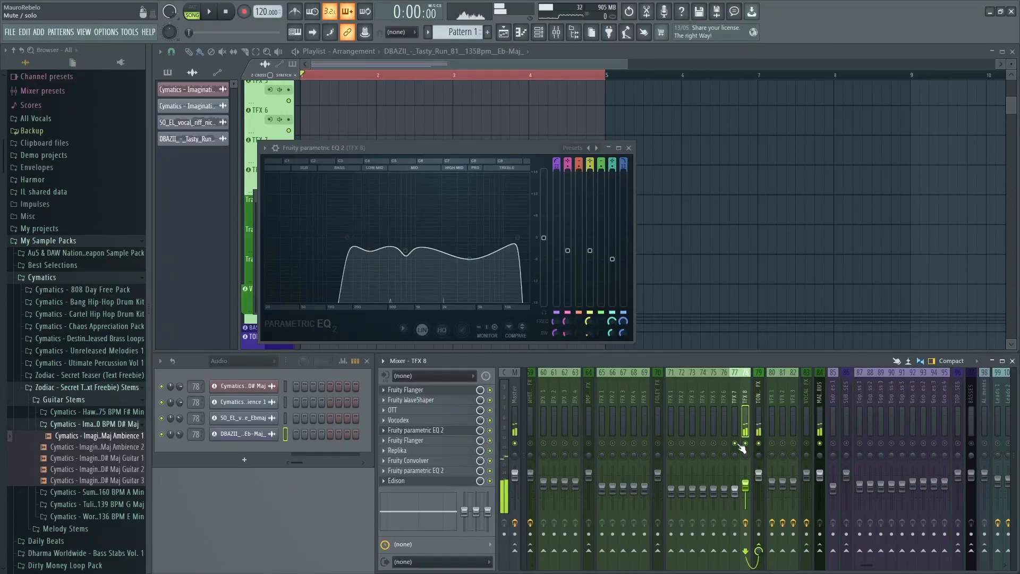
Audition TFX 8 and place the Edison recording as an audio clip at bar 1 of playlist track TFX 7
{"action": "right_click", "coordinate": [745, 443]}
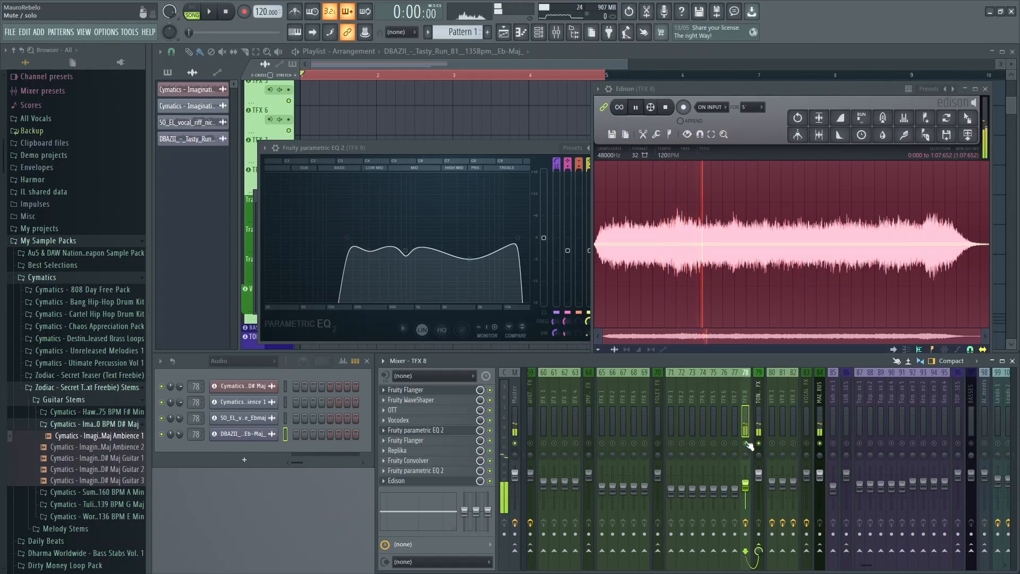
{"action": "key", "text": "space"}
{"action": "left_click", "coordinate": [506, 149]}
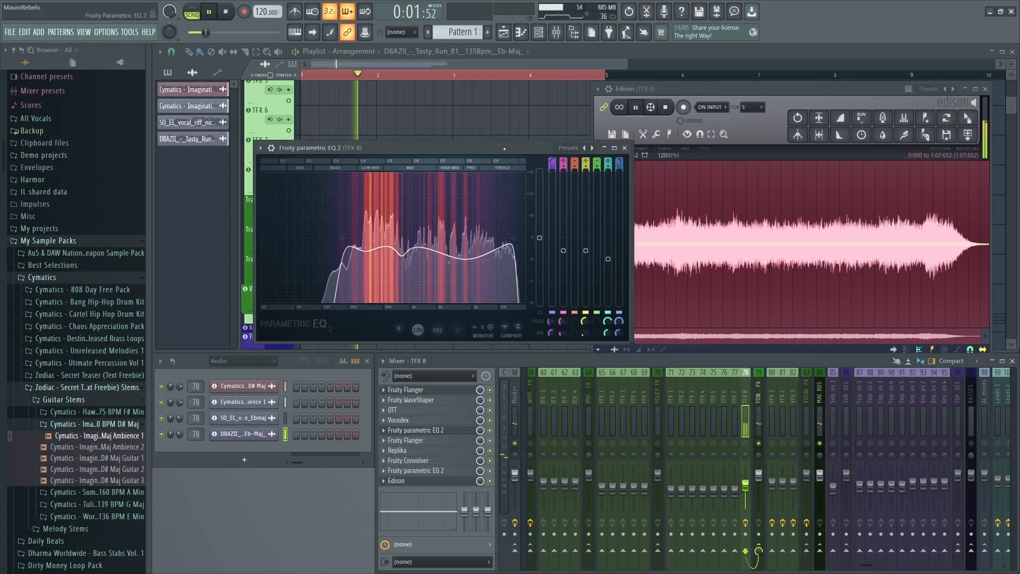
{"action": "left_click", "coordinate": [629, 149]}
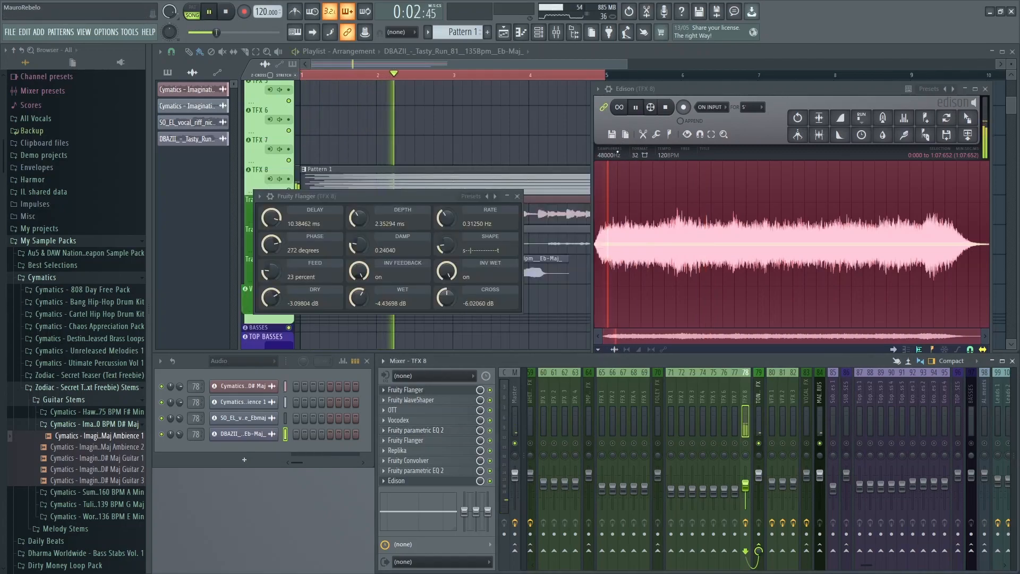
{"action": "left_click", "coordinate": [517, 196]}
{"action": "left_click_drag", "start_coordinate": [967, 134], "coordinate": [457, 138]}
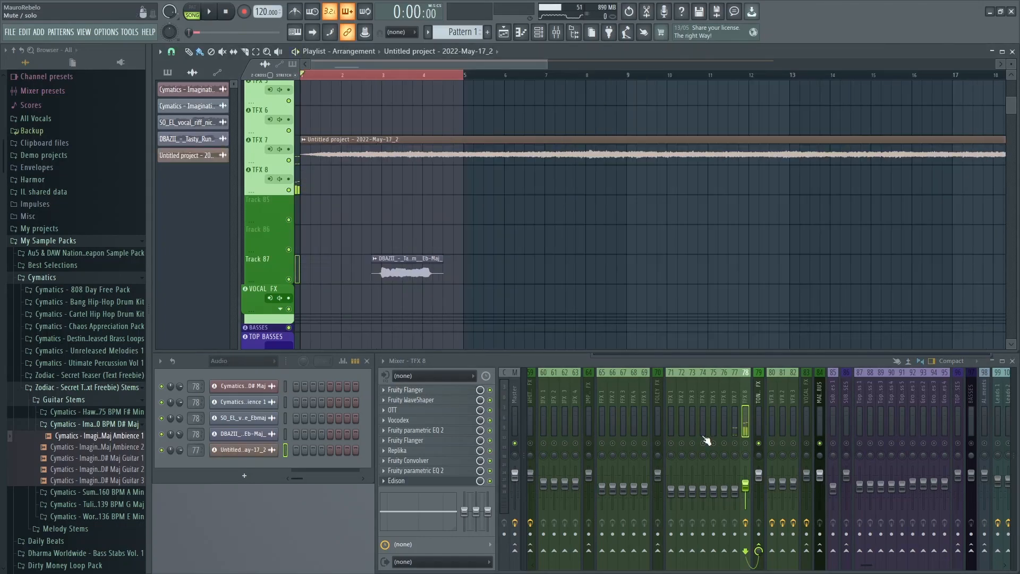
Overwrite the TFX 8 mixer track with the empty track state of TFX 6 to clear its effects
{"action": "right_click", "coordinate": [727, 396]}
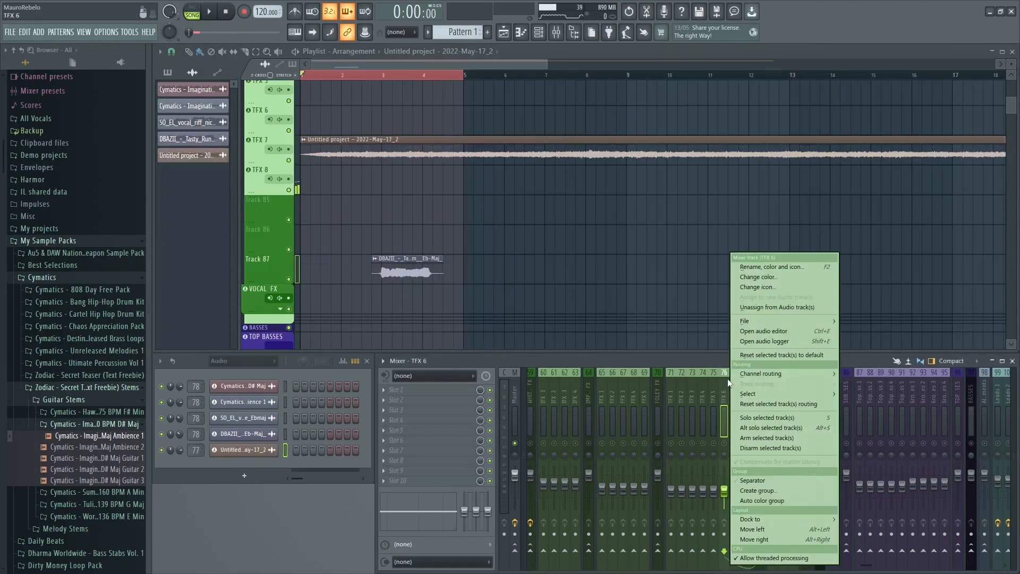
{"action": "mouse_move", "coordinate": [764, 323]}
{"action": "left_click_drag", "start_coordinate": [902, 225], "coordinate": [746, 395]}
Raise the TFX 7 mixer fader to the height of the neighbouring bus fader
{"action": "left_click", "coordinate": [735, 402]}
{"action": "scroll", "coordinate": [423, 223], "scroll_direction": "up", "scroll_amount": 2}
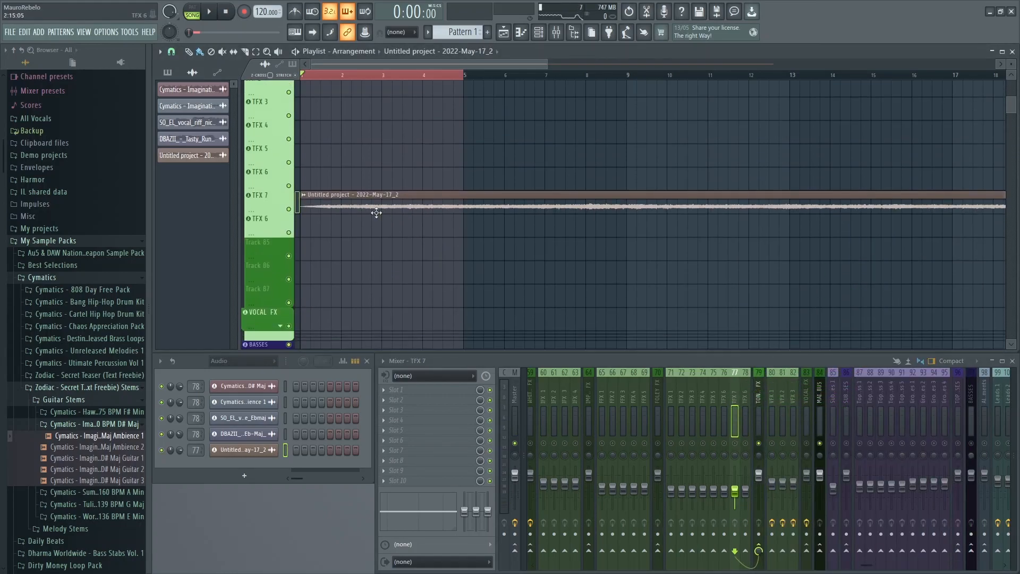
{"action": "left_click_drag", "start_coordinate": [736, 489], "coordinate": [736, 475]}
Extend the playlist time selection from bar 1 to about bar 27 over the recorded clip and play it back
{"action": "scroll", "coordinate": [405, 77], "scroll_direction": "down", "scroll_amount": 2}
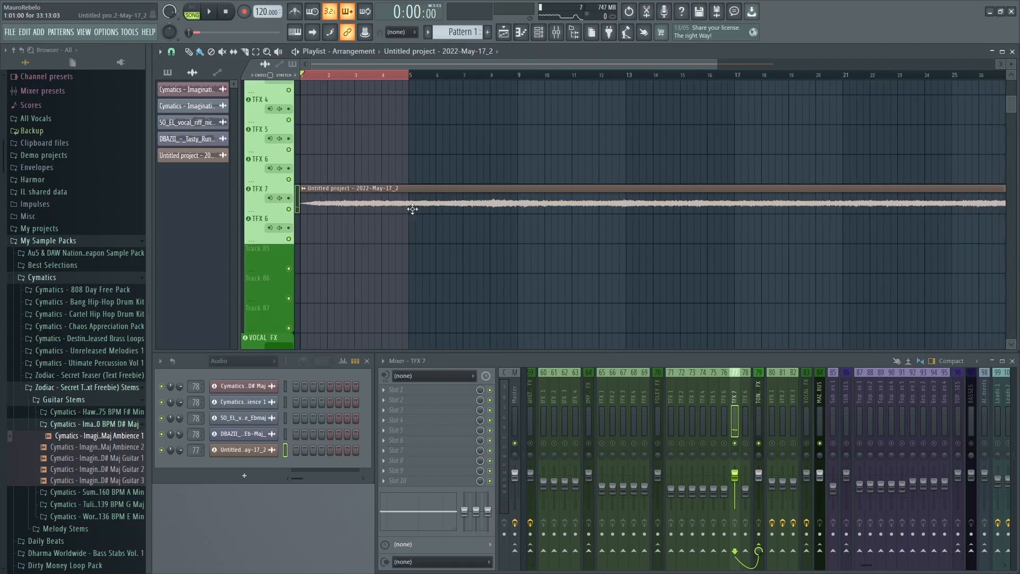
{"action": "key", "text": "ctrl+a"}
{"action": "scroll", "coordinate": [501, 144], "scroll_direction": "down", "scroll_amount": 2}
{"action": "key", "text": "space"}
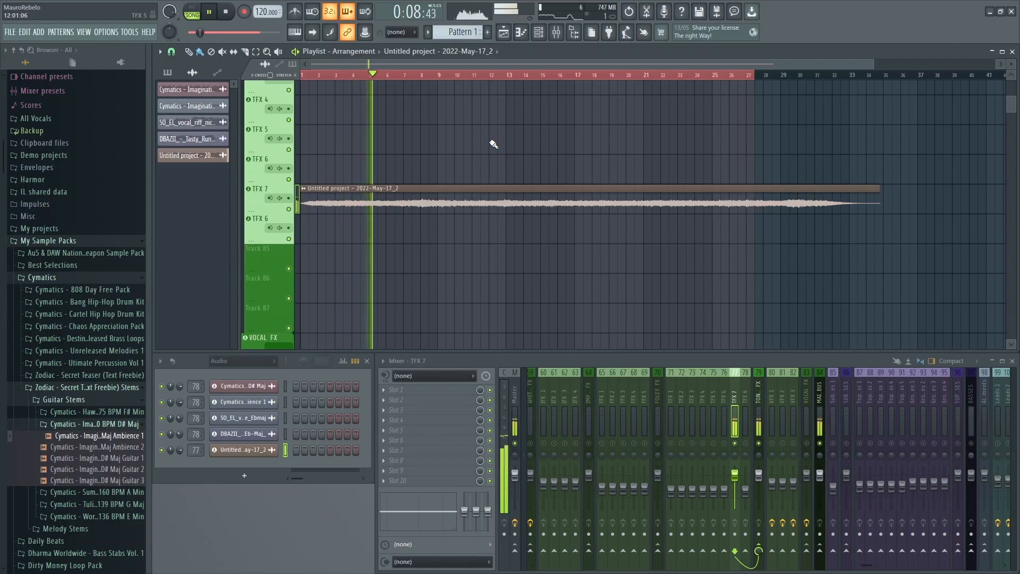
{"action": "key", "text": "space"}
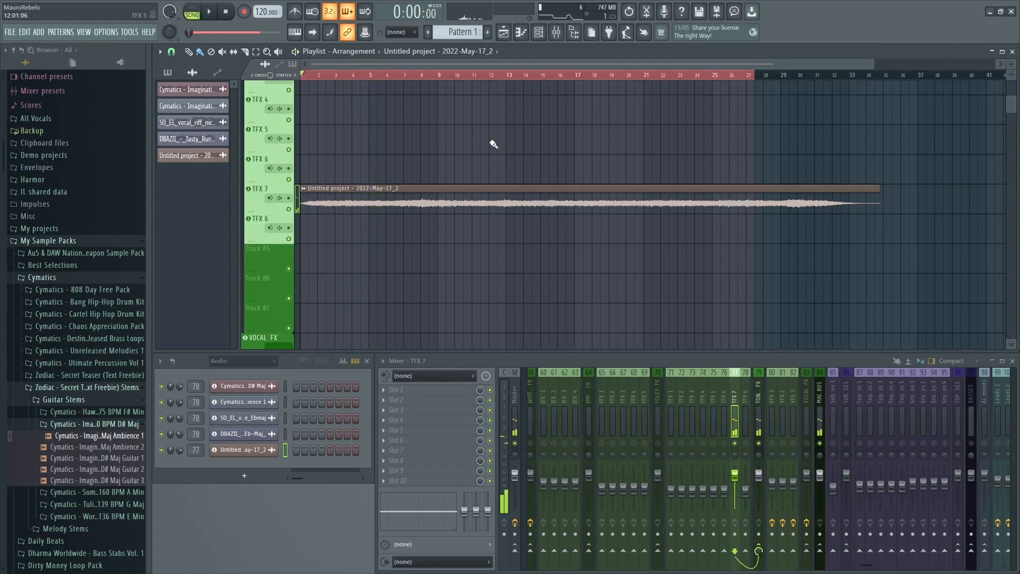